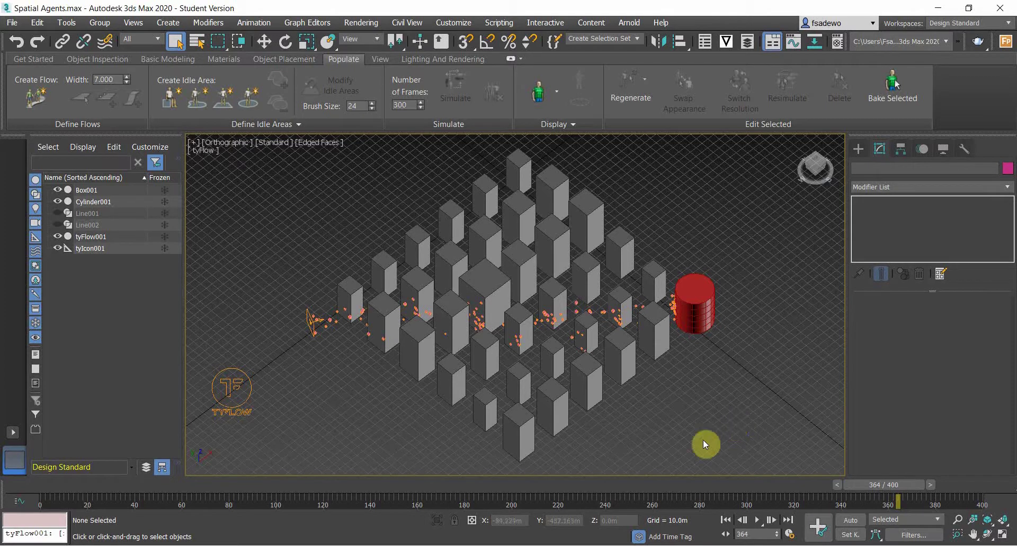
# - Play the tyFlow agent simulation and stop it at frame 256
pyautogui.click(757, 521)
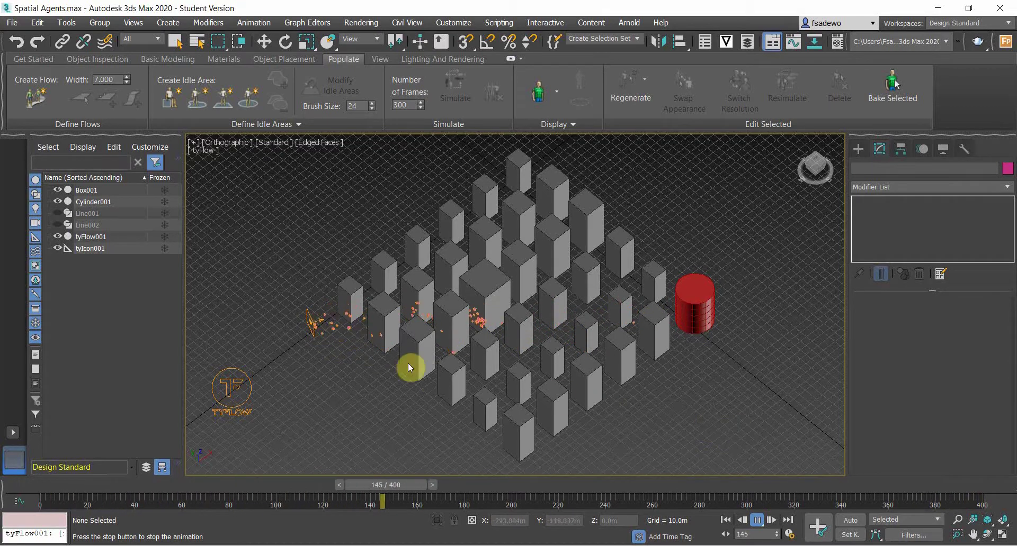
pyautogui.click(758, 522)
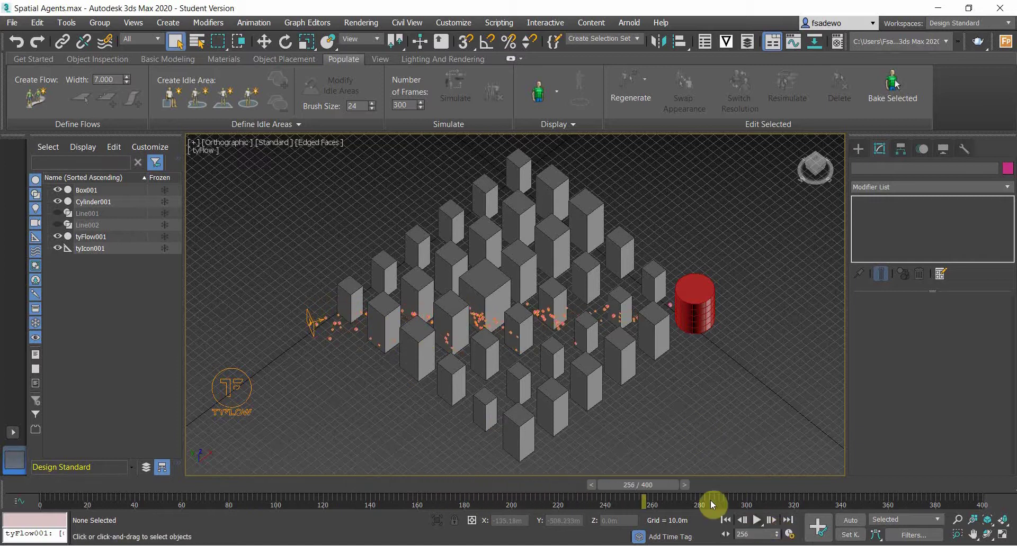
# - Delete tyIcon001, tyFlow001, Cylinder001 and the Box001 city blocks
pyautogui.click(86, 248)
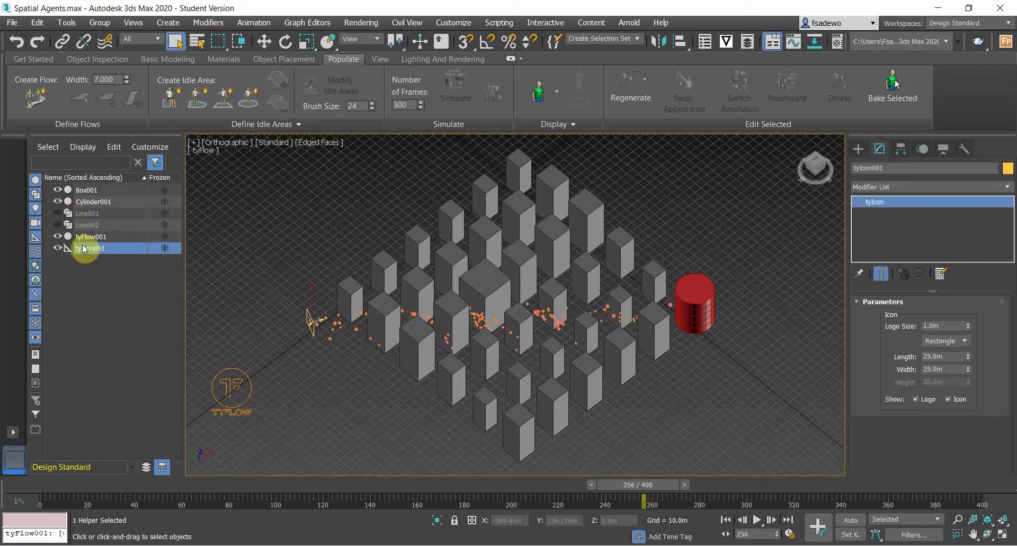
pyautogui.press('Delete')
pyautogui.click(87, 239)
pyautogui.press('Delete')
pyautogui.click(88, 202)
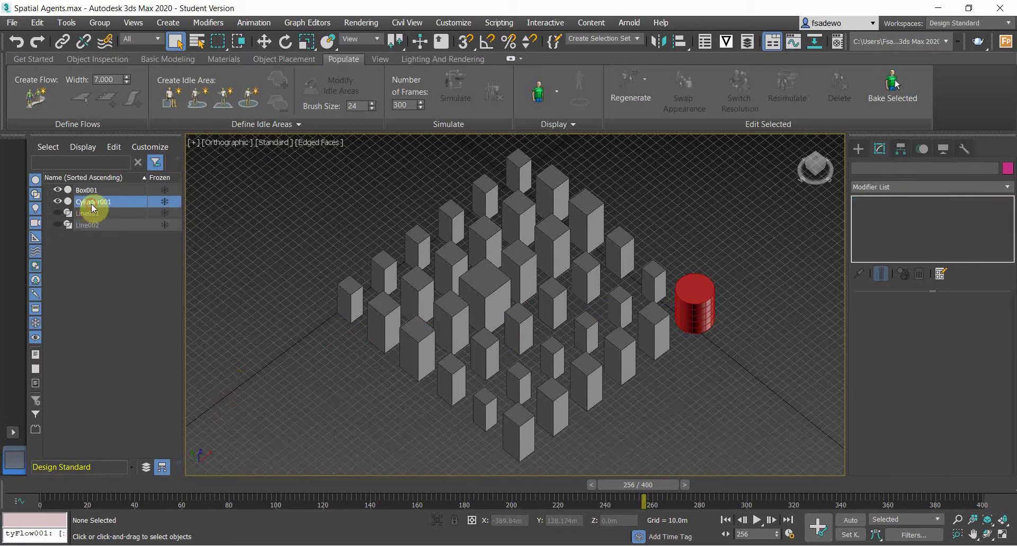
pyautogui.press('Delete')
pyautogui.click(92, 194)
pyautogui.press('Delete')
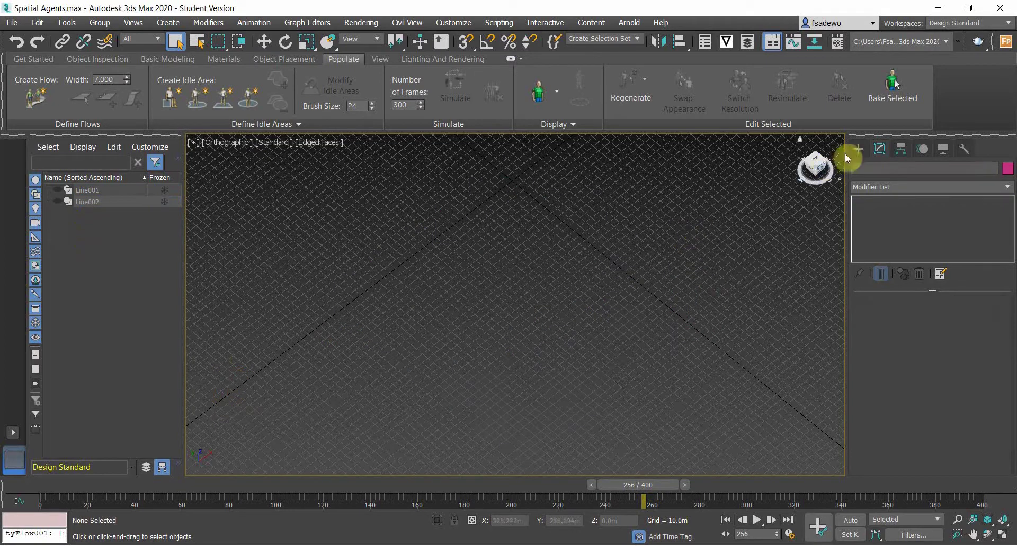
# - Create a new standard box sized 30 m length, 30 m width, 80 m height
pyautogui.click(854, 150)
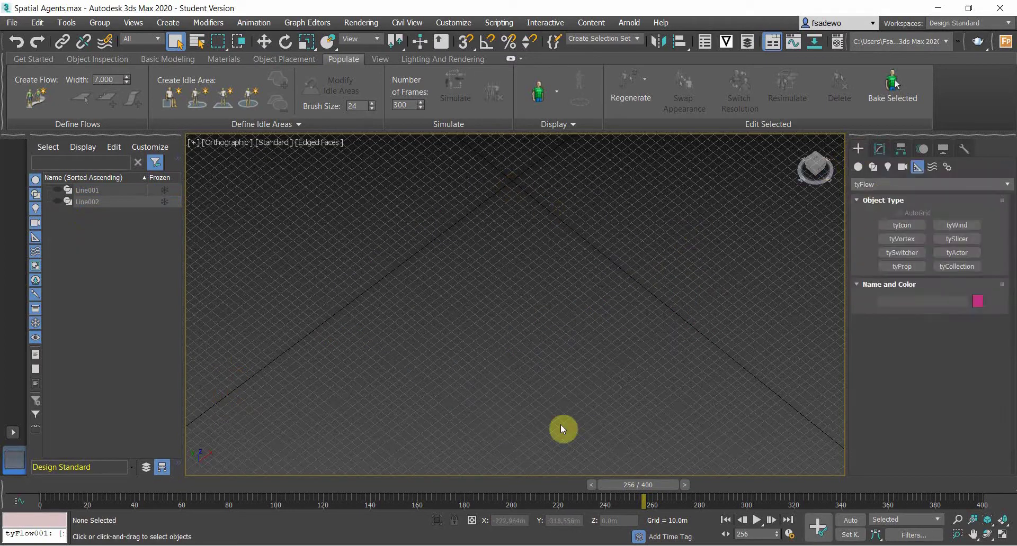
pyautogui.click(858, 167)
pyautogui.click(904, 227)
pyautogui.moveTo(512, 175); pyautogui.dragTo(514, 194)
pyautogui.click(518, 154)
pyautogui.doubleClick(953, 414)
pyautogui.write('30')
pyautogui.doubleClick(953, 429)
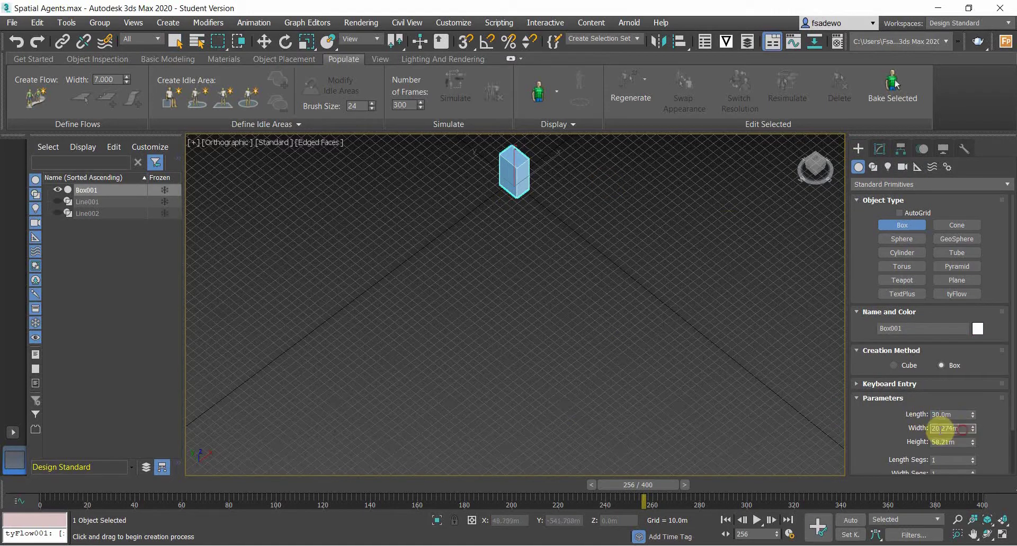
pyautogui.write('30')
pyautogui.doubleClick(954, 443)
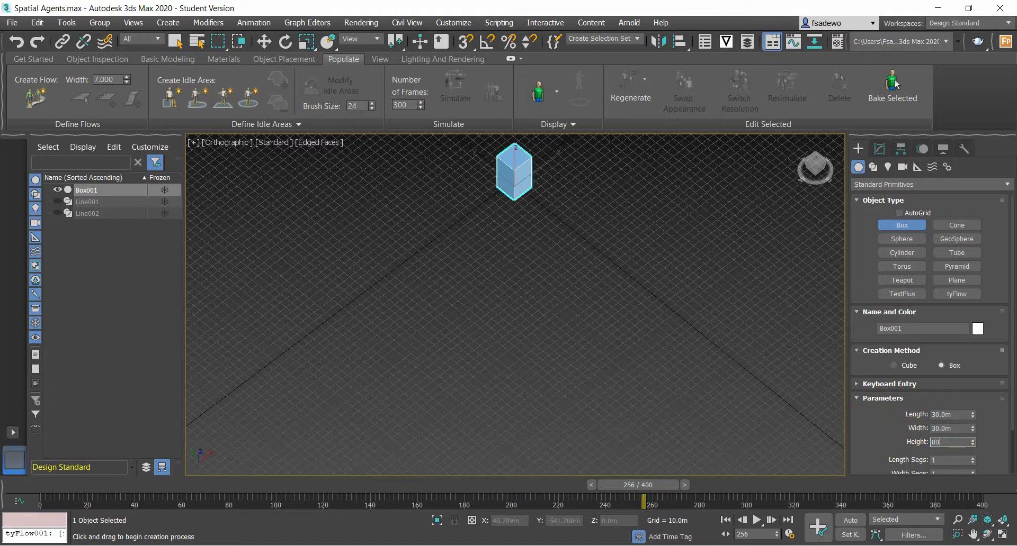
pyautogui.press('Return')
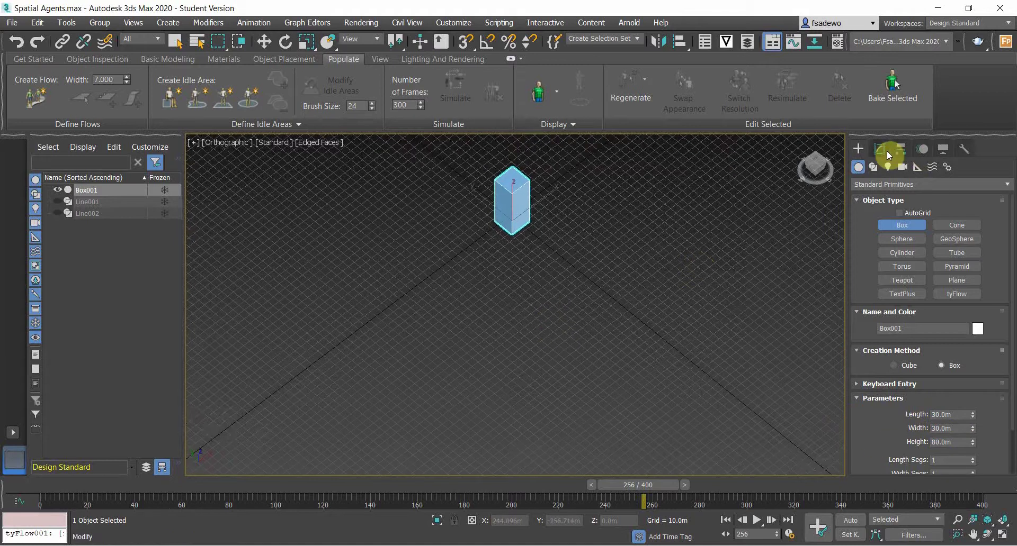
# - Add a Vu_PathConstraint modifier to the new box
pyautogui.click(886, 150)
pyautogui.click(882, 186)
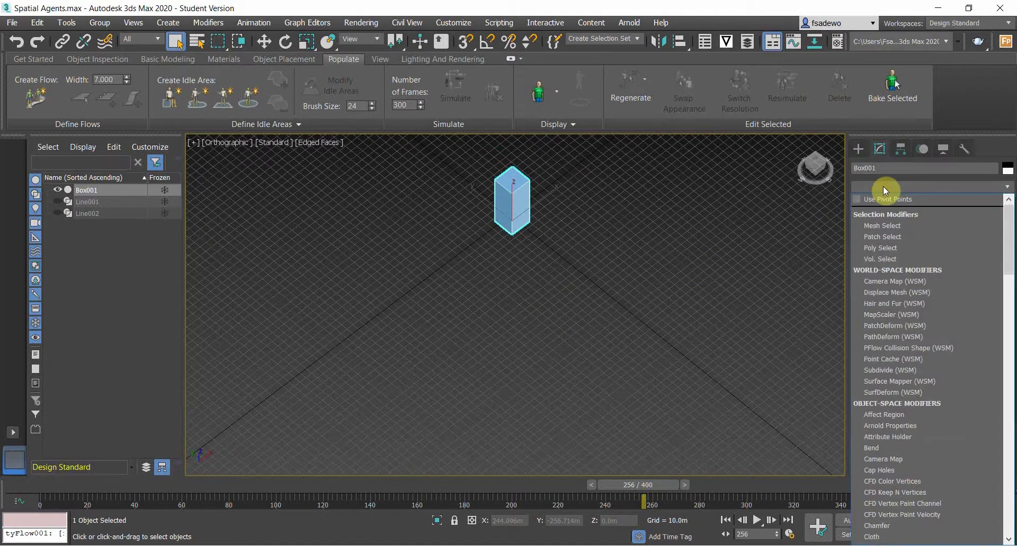
pyautogui.press('p')
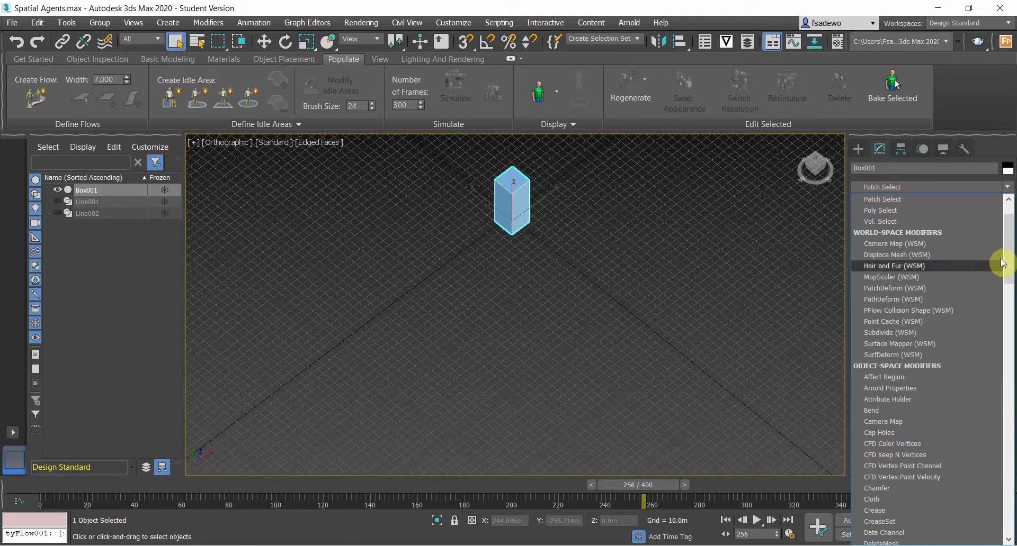
pyautogui.moveTo(1006, 262); pyautogui.dragTo(991, 516)
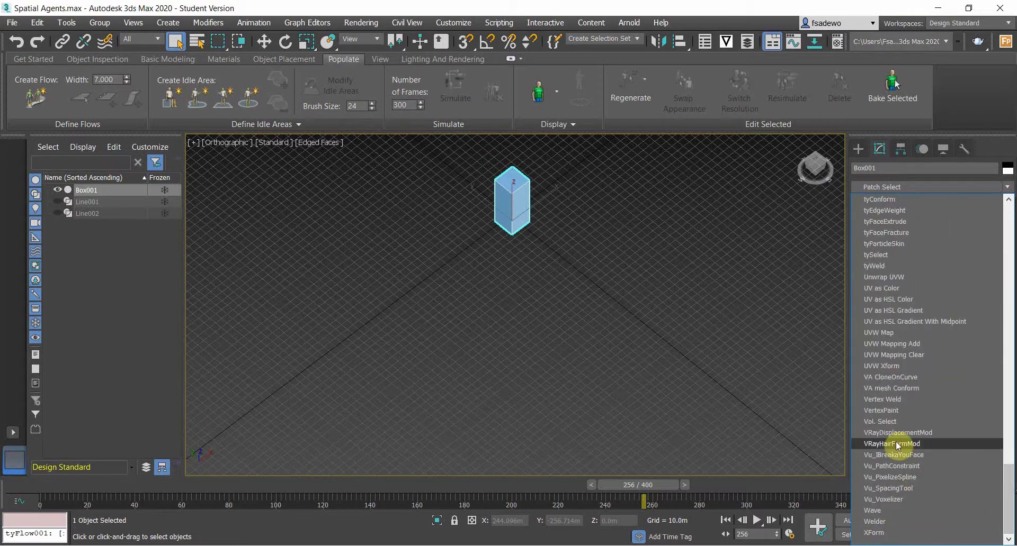
pyautogui.click(904, 466)
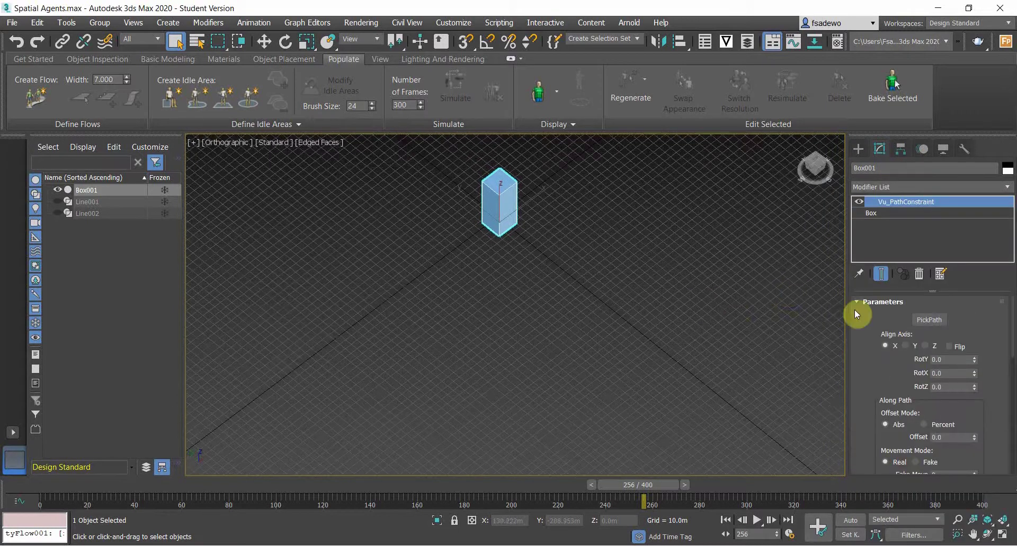
# - Unhide Line001 and Line002 and pick Line001 as the box's path
pyautogui.click(57, 201)
pyautogui.click(57, 214)
pyautogui.moveTo(554, 314); pyautogui.dragTo(577, 353, button='middle')
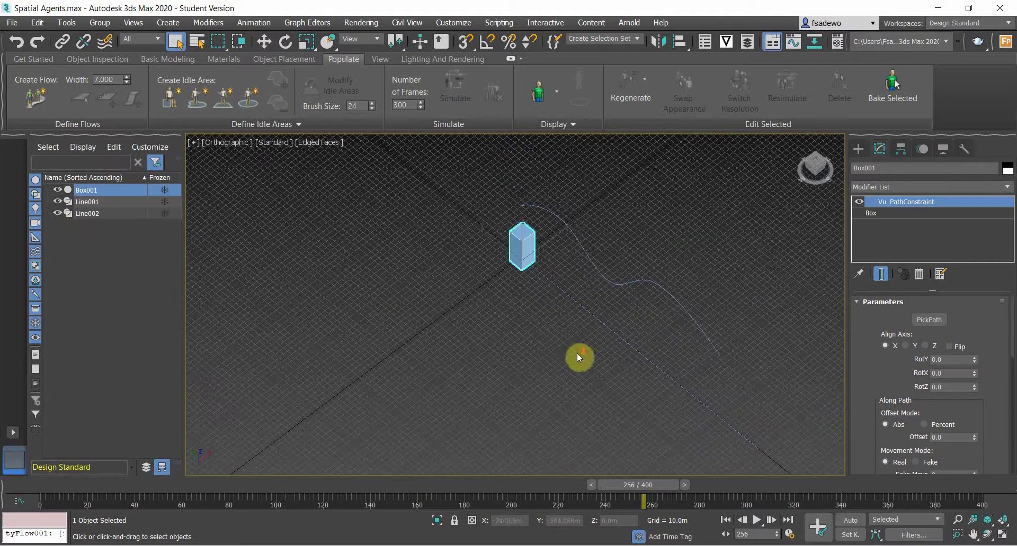
pyautogui.click(595, 318)
# - Set the path constraint to 6 clones with a gap of 30
pyautogui.press('w')
pyautogui.moveTo(598, 339); pyautogui.dragTo(573, 317, button='middle')
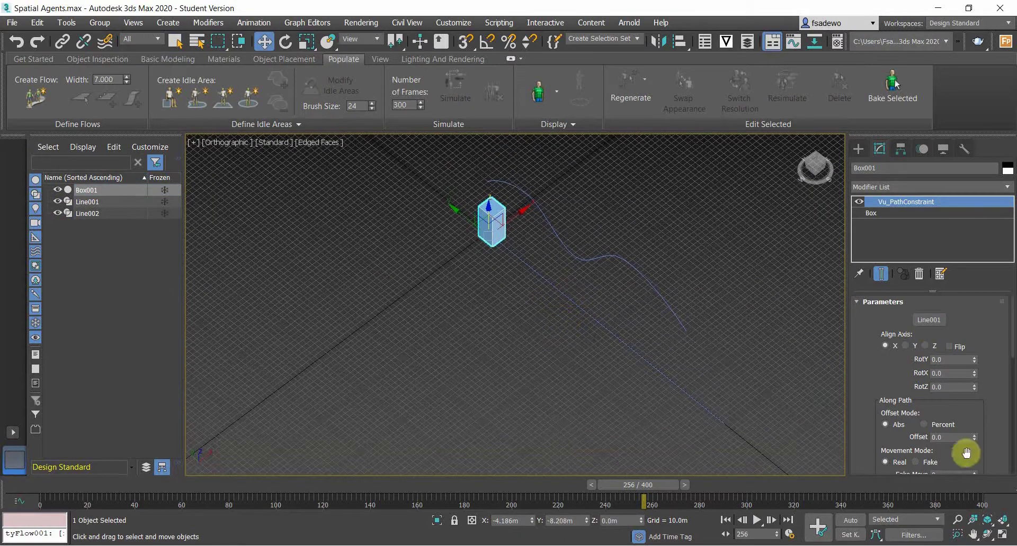
pyautogui.moveTo(1009, 330); pyautogui.dragTo(1008, 374)
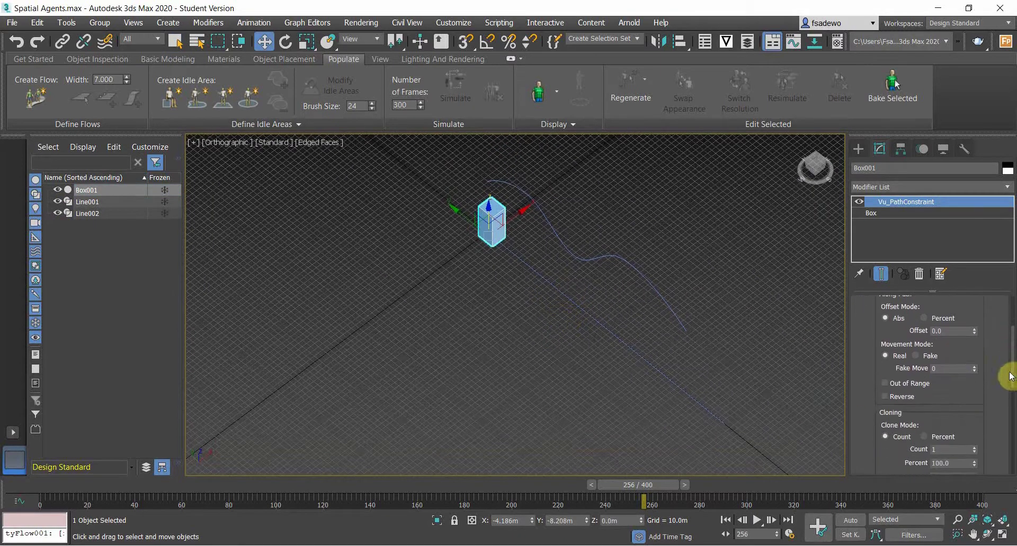
pyautogui.click(946, 449)
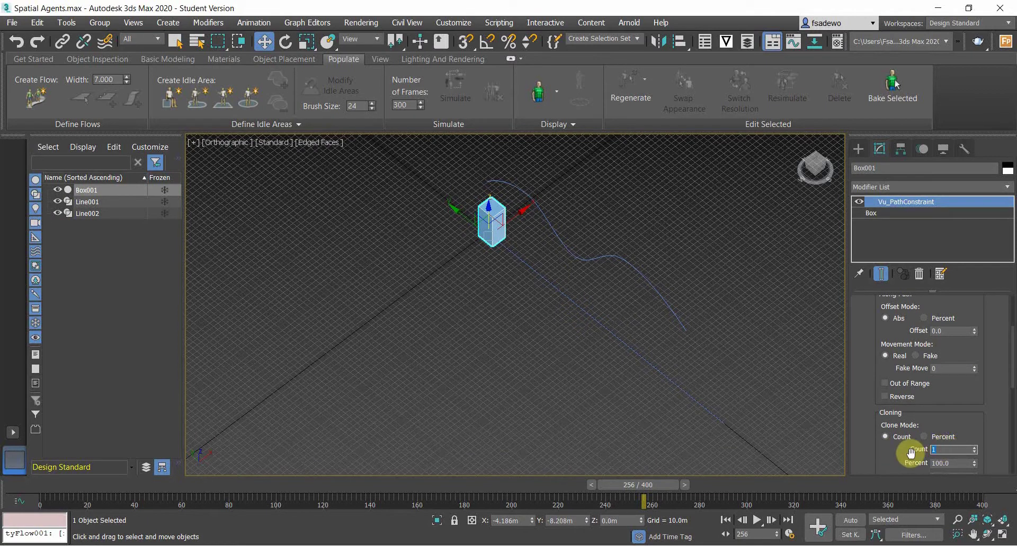
pyautogui.write('6')
pyautogui.press('Return')
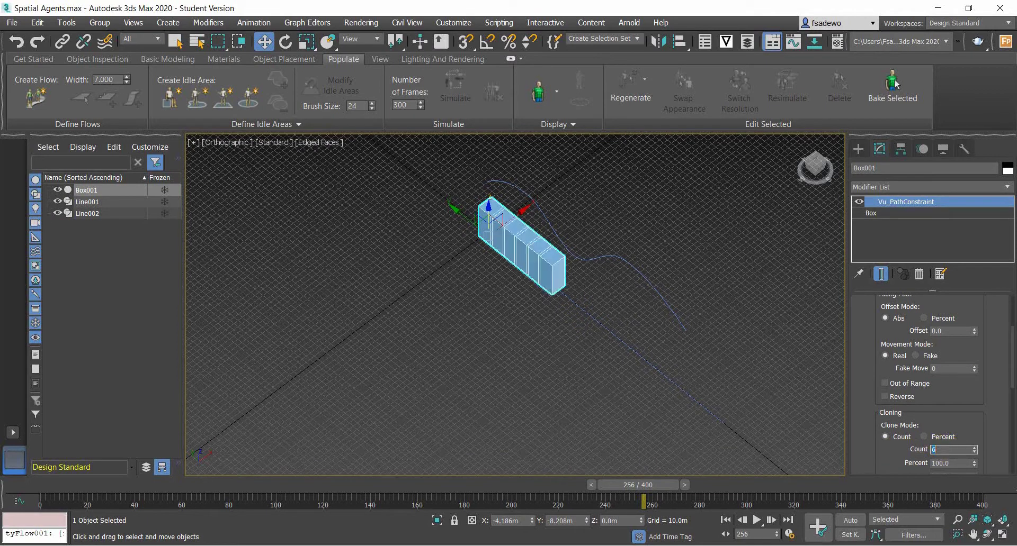
pyautogui.scroll(-2, 985, 439)
pyautogui.click(960, 414)
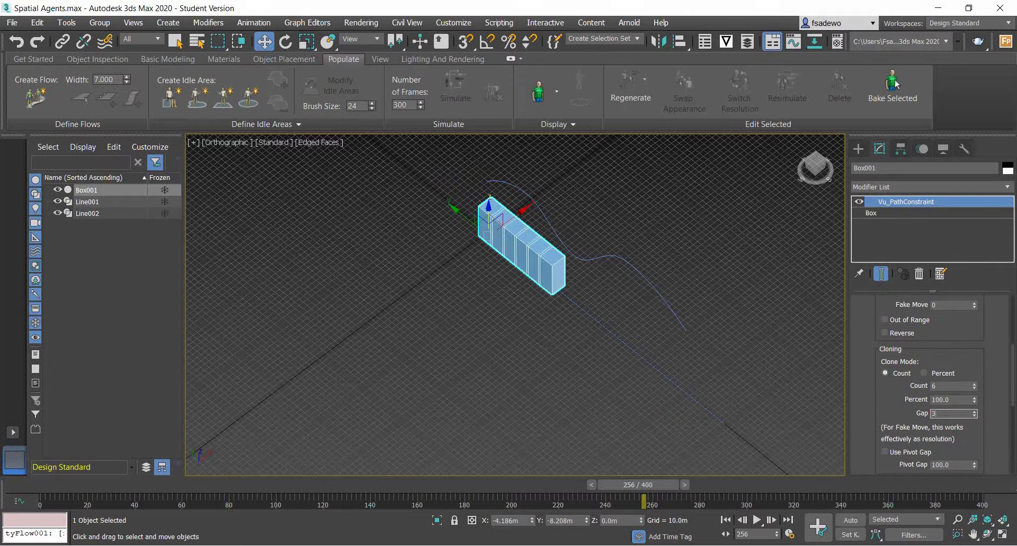
pyautogui.press('Return')
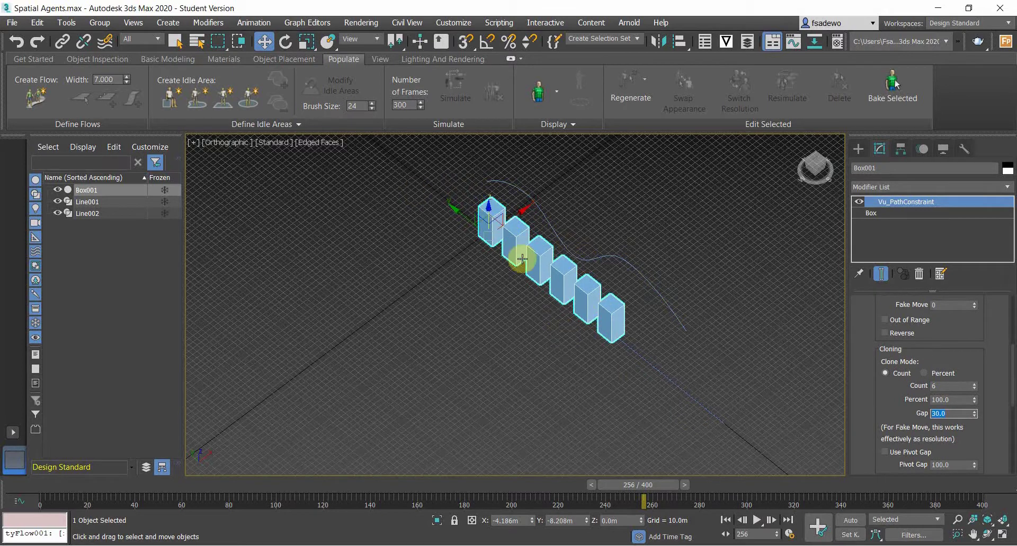
pyautogui.scroll(-3, 1000, 402)
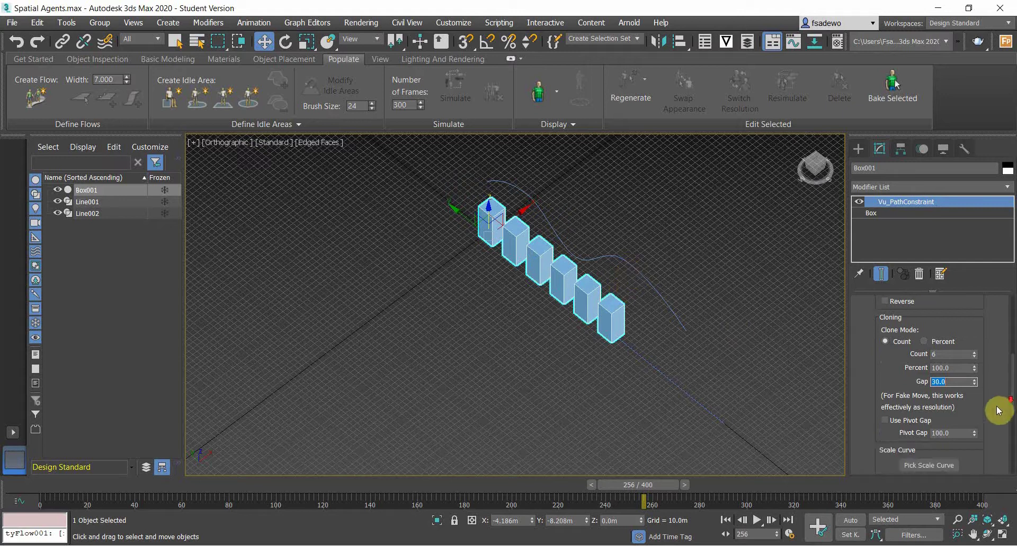
# - Use Line002 as the scale curve with Use Curve on and Scale Multiplier 0.5
pyautogui.click(947, 386)
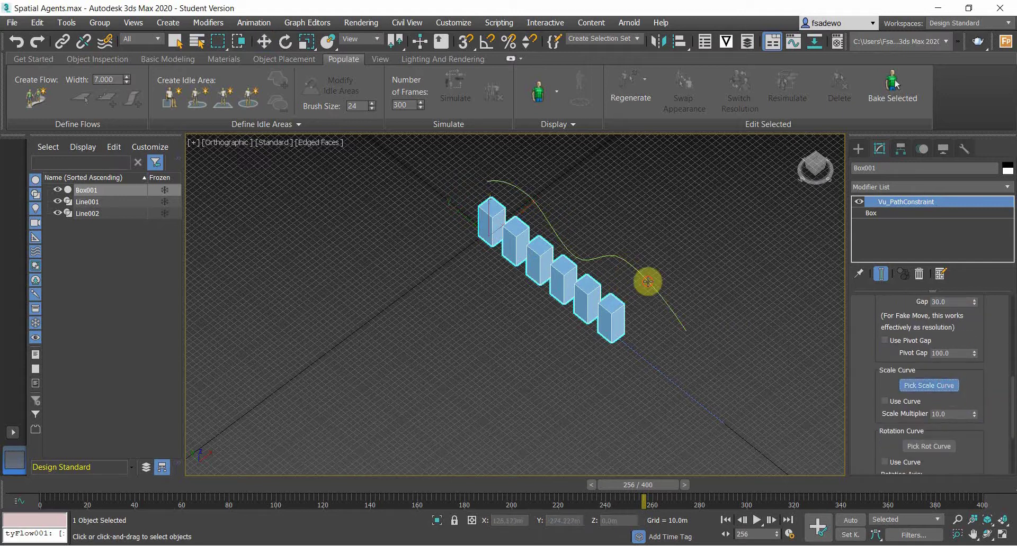
pyautogui.click(648, 280)
pyautogui.click(884, 402)
pyautogui.click(952, 414)
pyautogui.write('0.5')
pyautogui.press('Return')
# - Shift-copy the row of boxes into 5 instances to form the grid
pyautogui.click(483, 376)
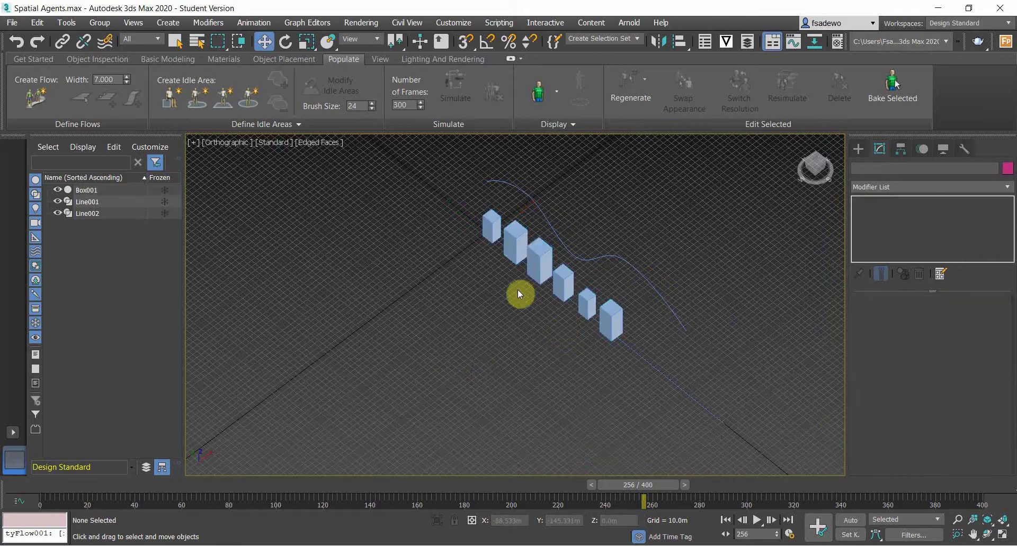
pyautogui.click(517, 236)
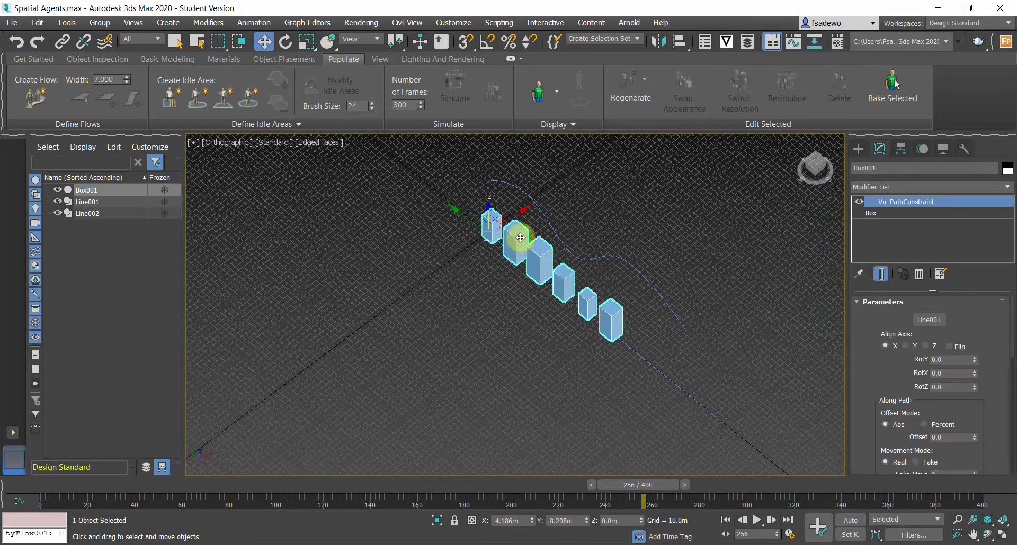
pyautogui.keyDown('shift'); pyautogui.moveTo(513, 219); pyautogui.dragTo(484, 233); pyautogui.keyUp('shift')
pyautogui.doubleClick(519, 287)
pyautogui.write('5')
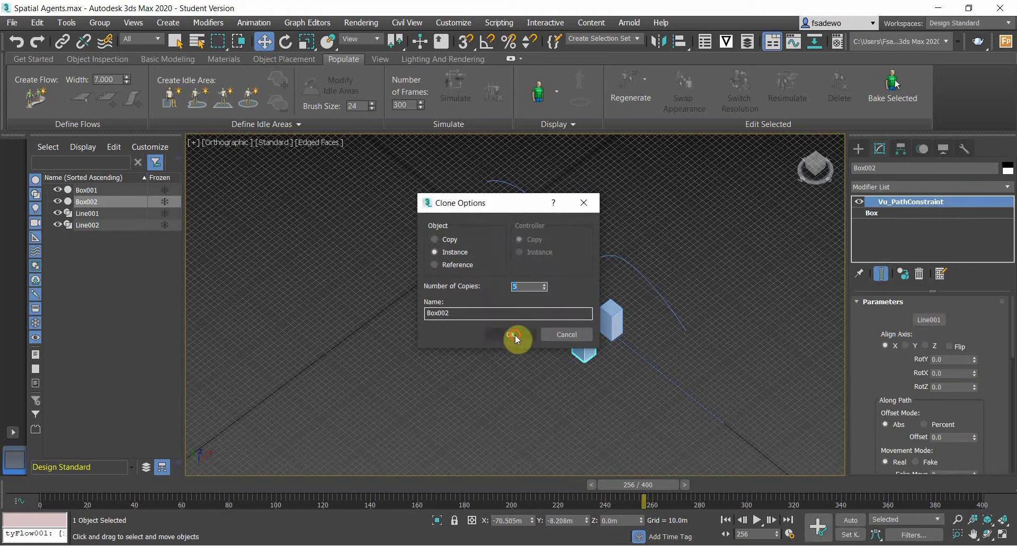
pyautogui.click(513, 335)
pyautogui.moveTo(540, 332); pyautogui.dragTo(557, 321, button='middle')
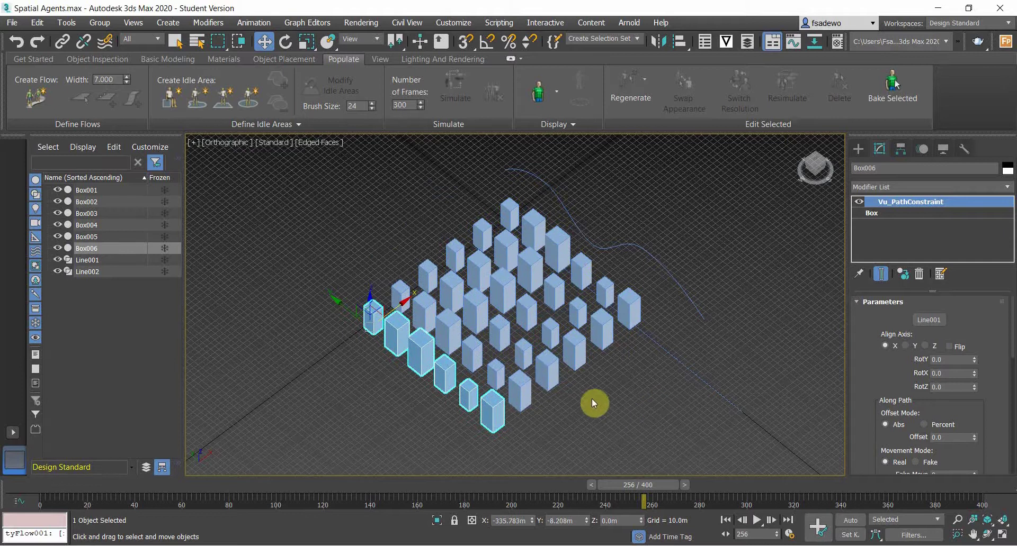
# - Hide the Line001 and Line002 guide curves
pyautogui.click(610, 401)
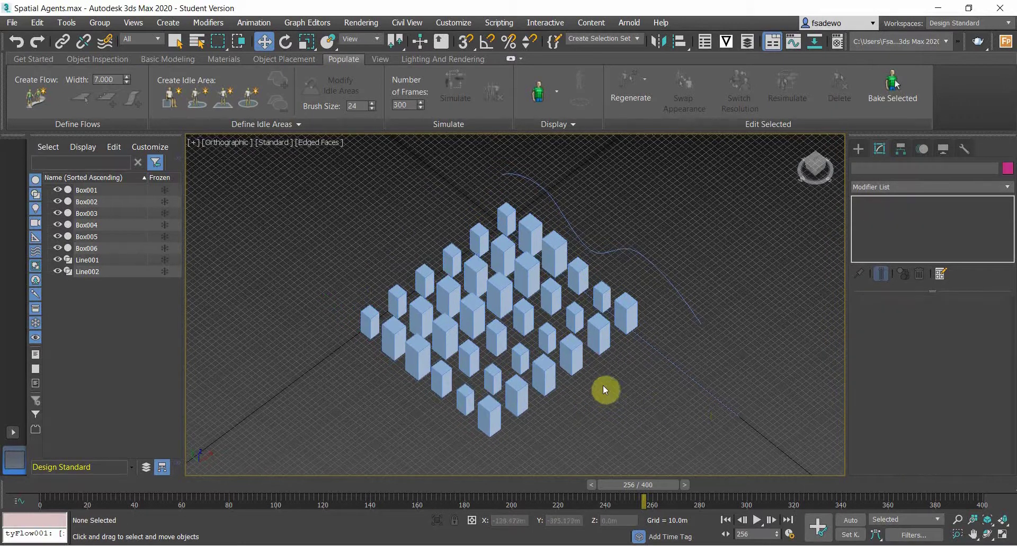
pyautogui.click(58, 269)
pyautogui.click(56, 258)
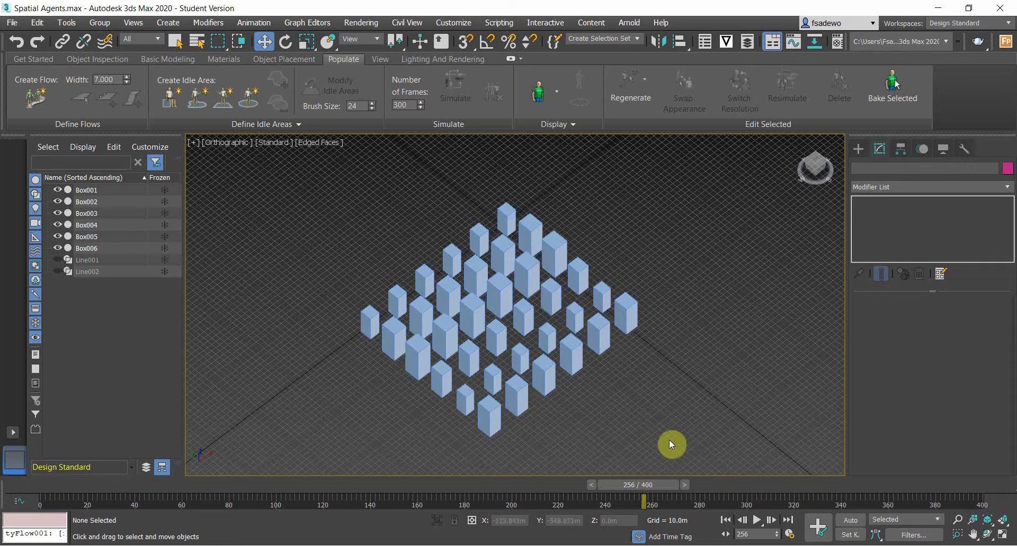
# - Collapse all six box sets into one object and convert it to Editable Poly
pyautogui.hotkey('ctrl', 'a')
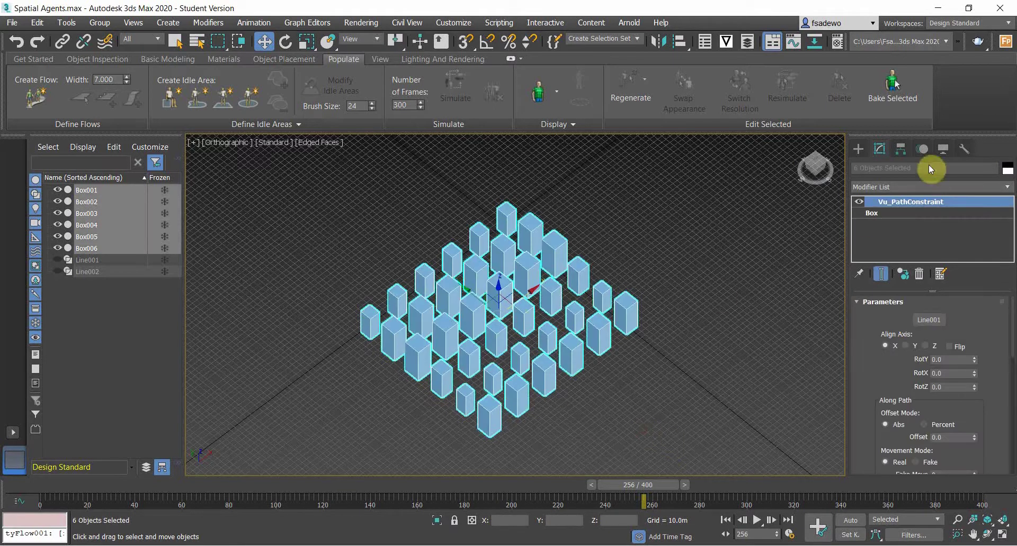
pyautogui.click(963, 149)
pyautogui.click(929, 405)
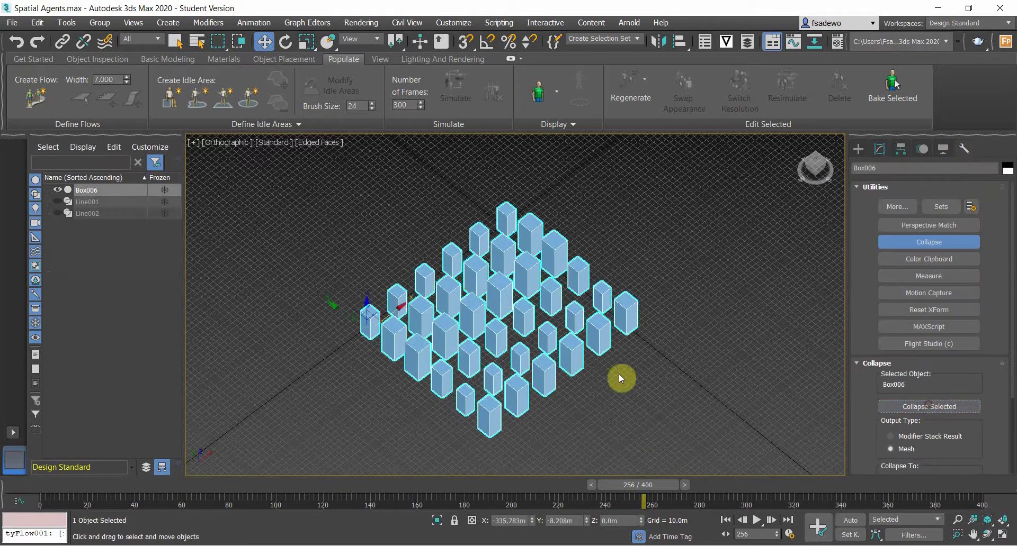
pyautogui.click(621, 378)
pyautogui.click(524, 321)
pyautogui.click(574, 347)
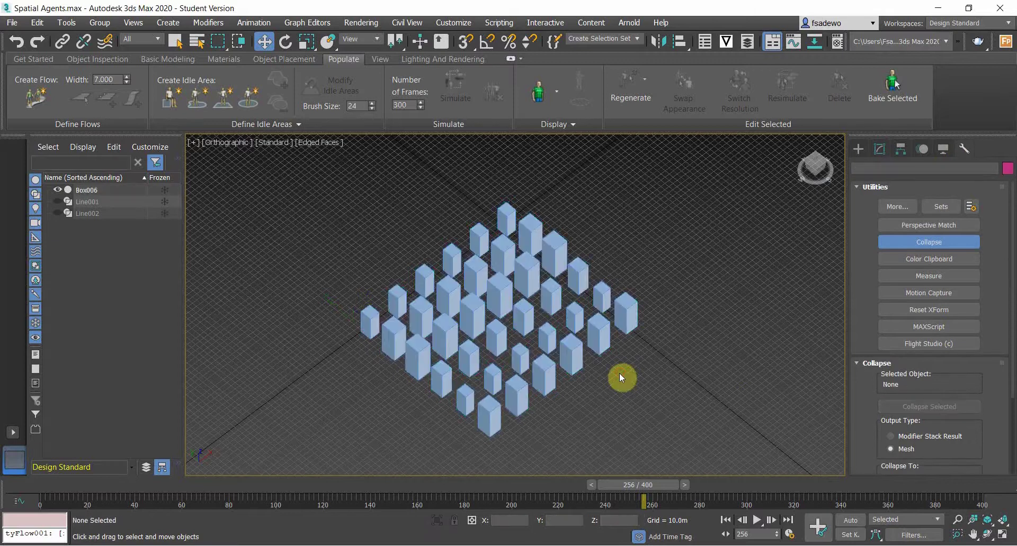
pyautogui.click(526, 321)
pyautogui.rightClick(524, 317)
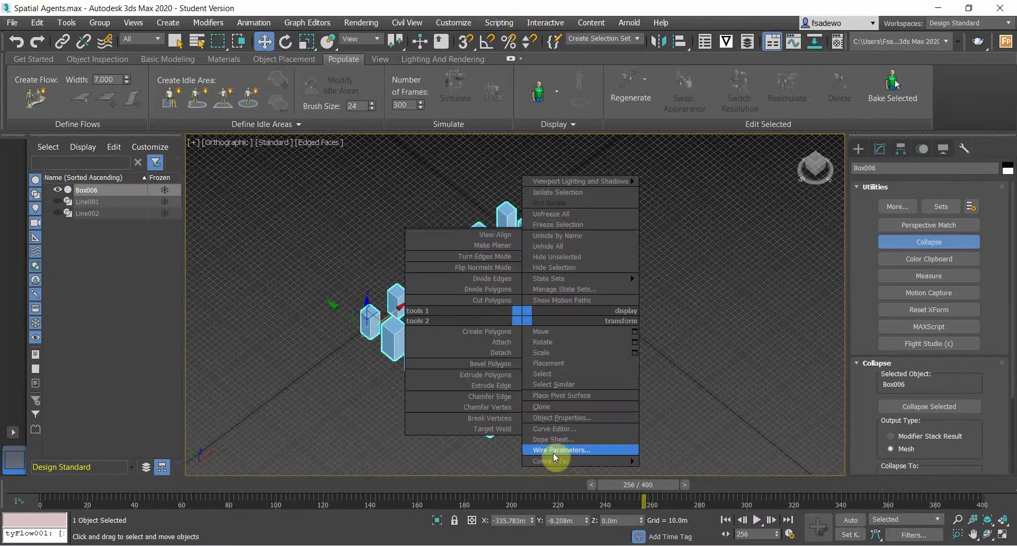
pyautogui.moveTo(616, 463)
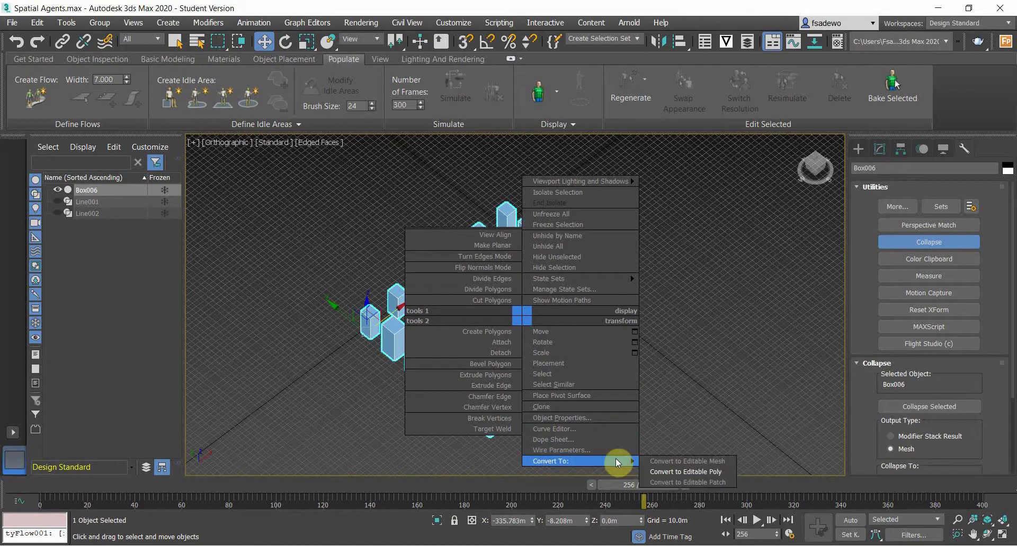
pyautogui.click(687, 472)
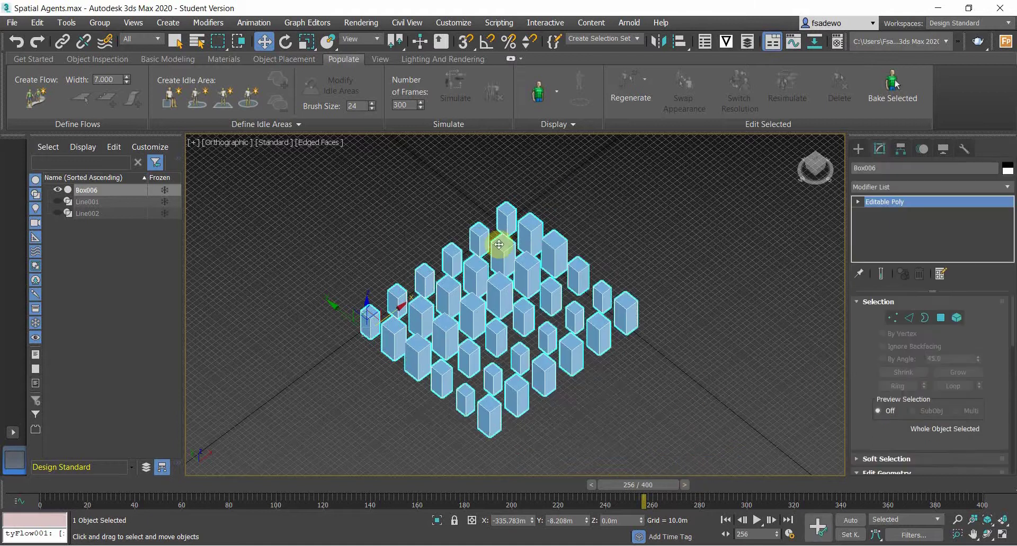
# - At Polygon level, scale up the centre box into a larger block
pyautogui.click(857, 201)
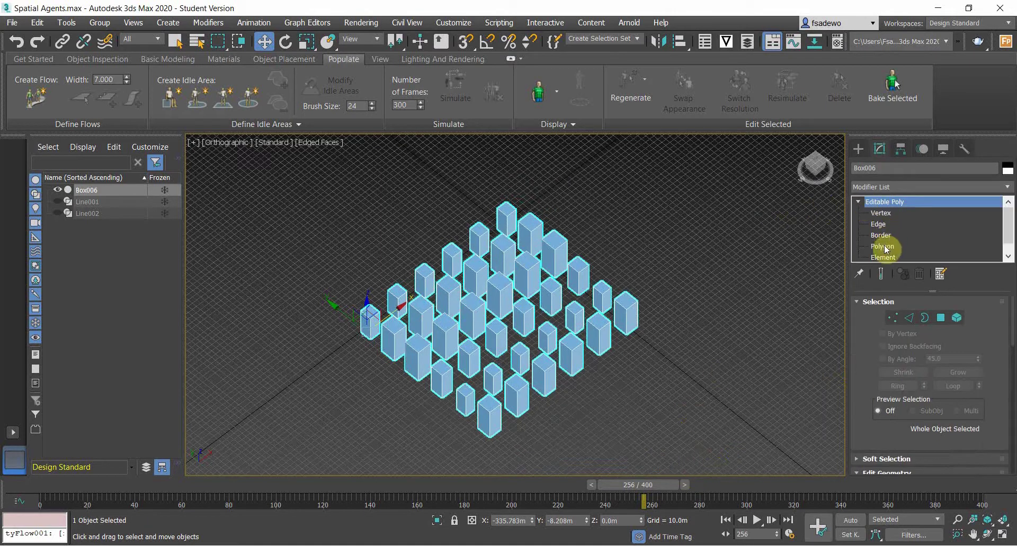
pyautogui.click(882, 246)
pyautogui.keyDown('alt'); pyautogui.moveTo(544, 327); pyautogui.dragTo(471, 311, button='middle'); pyautogui.keyUp('alt')
pyautogui.moveTo(494, 315); pyautogui.dragTo(494, 314)
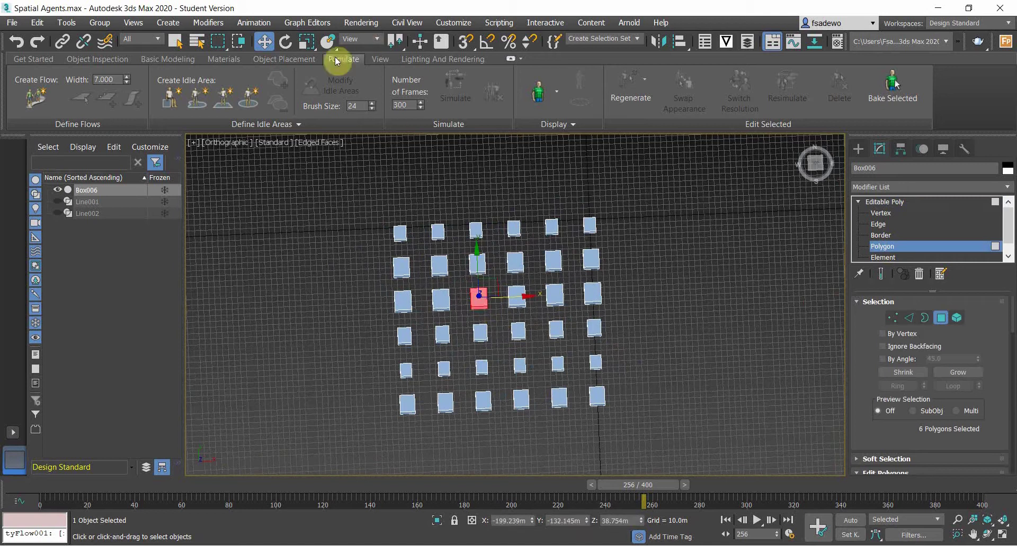
pyautogui.click(305, 42)
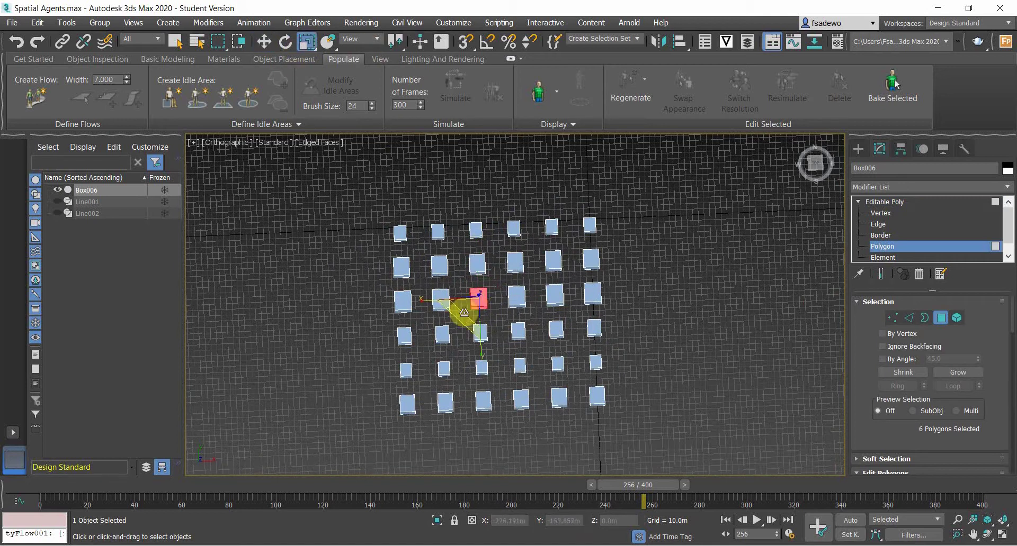
pyautogui.moveTo(466, 303); pyautogui.dragTo(504, 276)
pyautogui.keyDown('alt'); pyautogui.moveTo(503, 275); pyautogui.dragTo(559, 363, button='middle'); pyautogui.keyUp('alt')
pyautogui.click(643, 384)
# - Delete one box near the right edge of the grid
pyautogui.keyDown('alt'); pyautogui.moveTo(652, 345); pyautogui.dragTo(649, 285, button='middle'); pyautogui.keyUp('alt')
pyautogui.moveTo(649, 286); pyautogui.dragTo(640, 265)
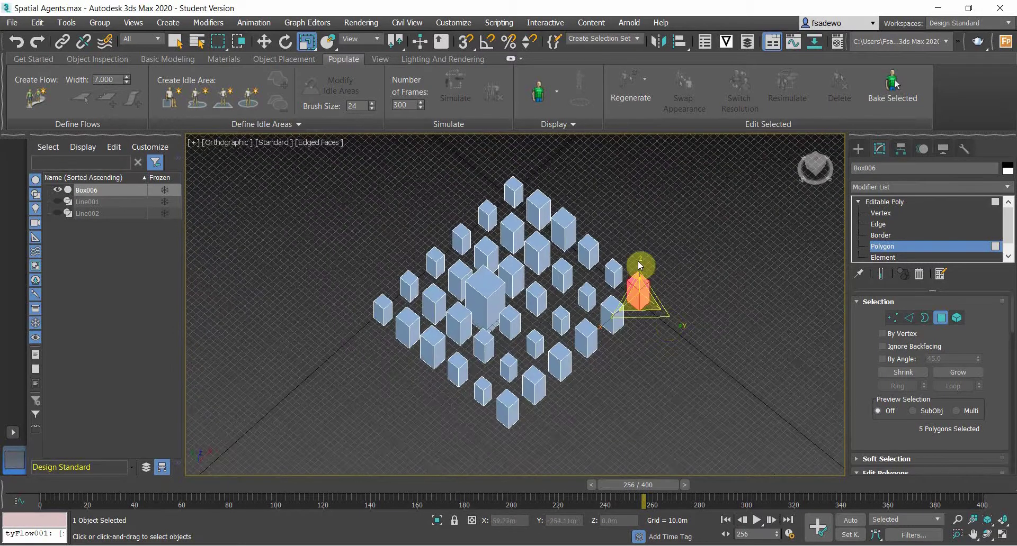
pyautogui.press('Delete')
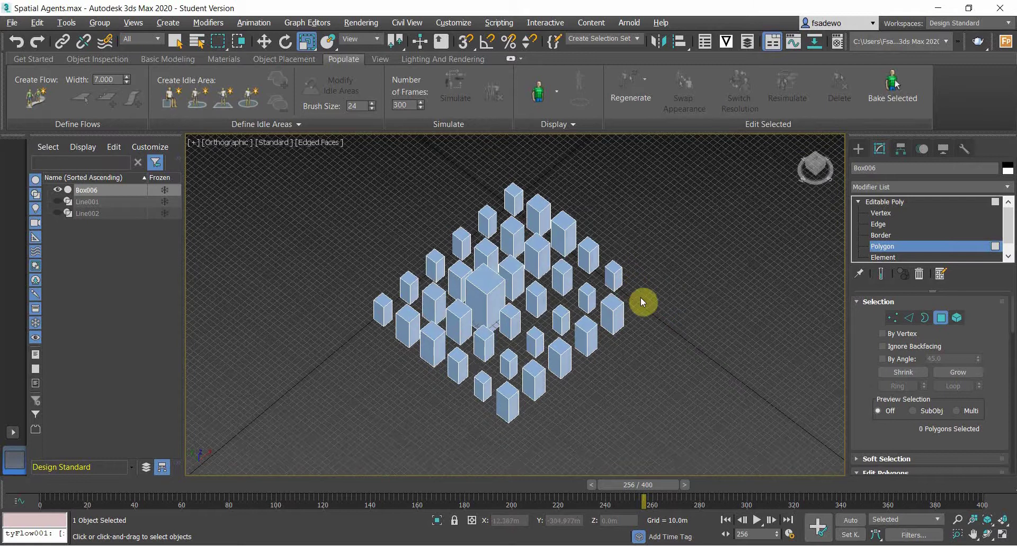
# - Create a cylinder just beyond the grid's right corner and colour it red
pyautogui.click(858, 149)
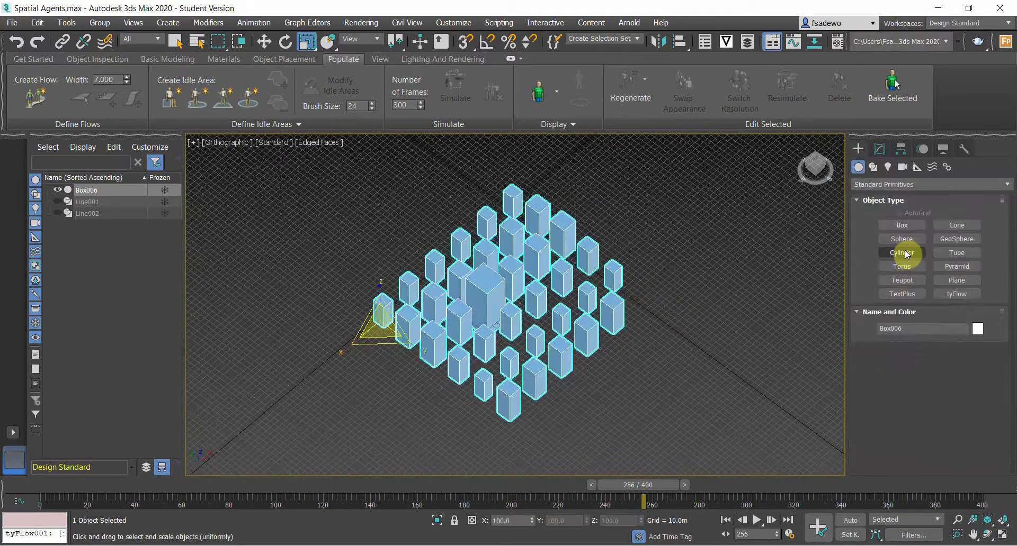
pyautogui.click(901, 252)
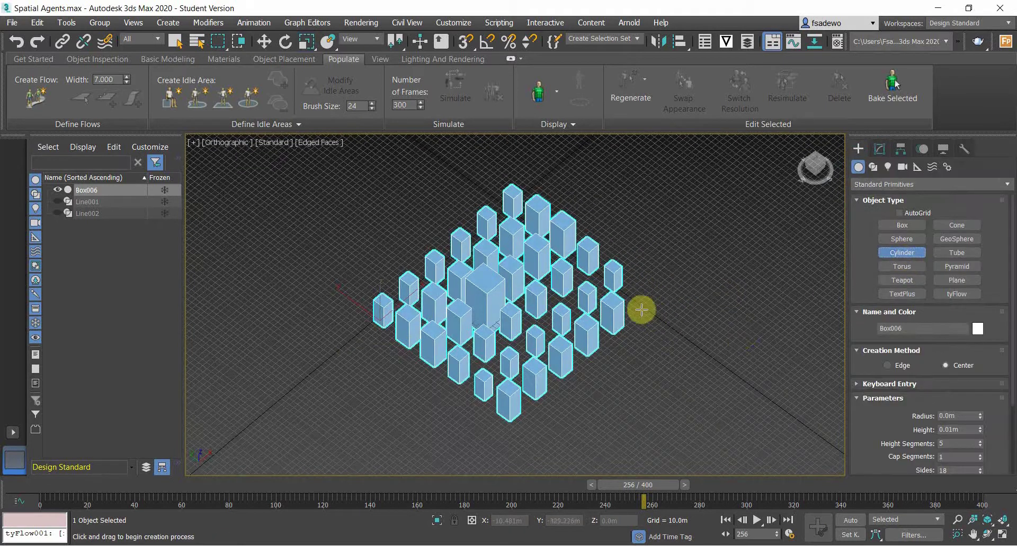
pyautogui.moveTo(639, 305); pyautogui.dragTo(646, 297)
pyautogui.click(649, 263)
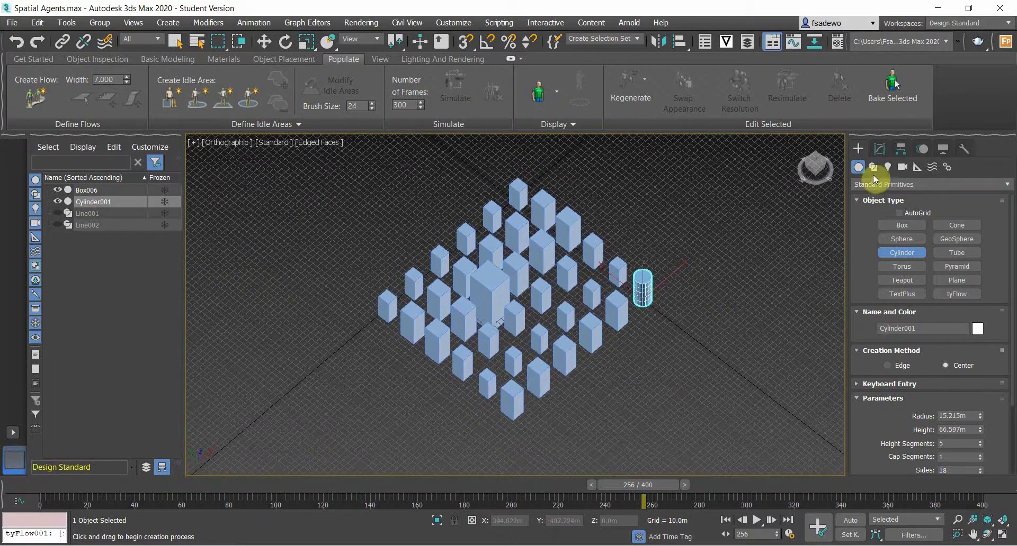
pyautogui.click(881, 151)
pyautogui.click(1007, 169)
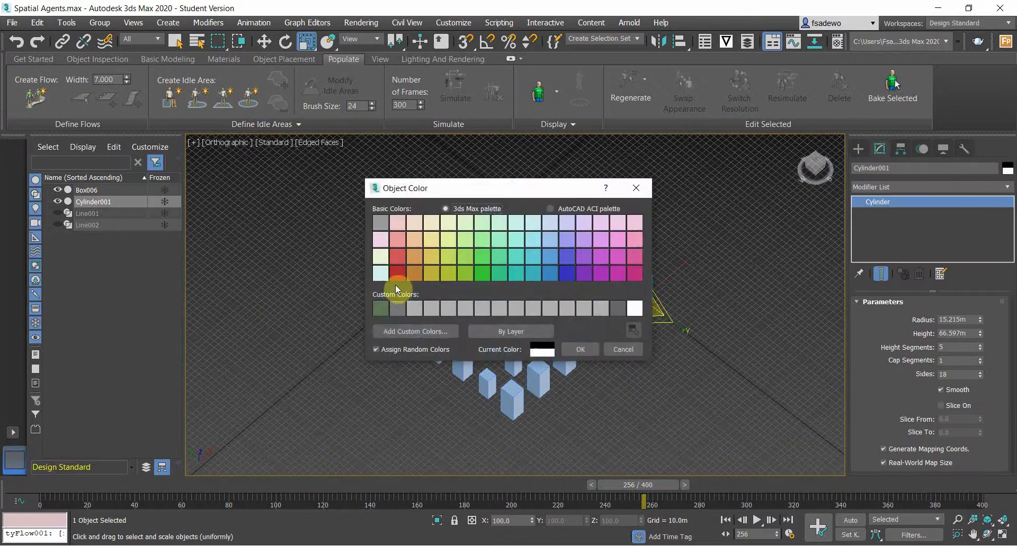
pyautogui.click(580, 349)
pyautogui.click(733, 293)
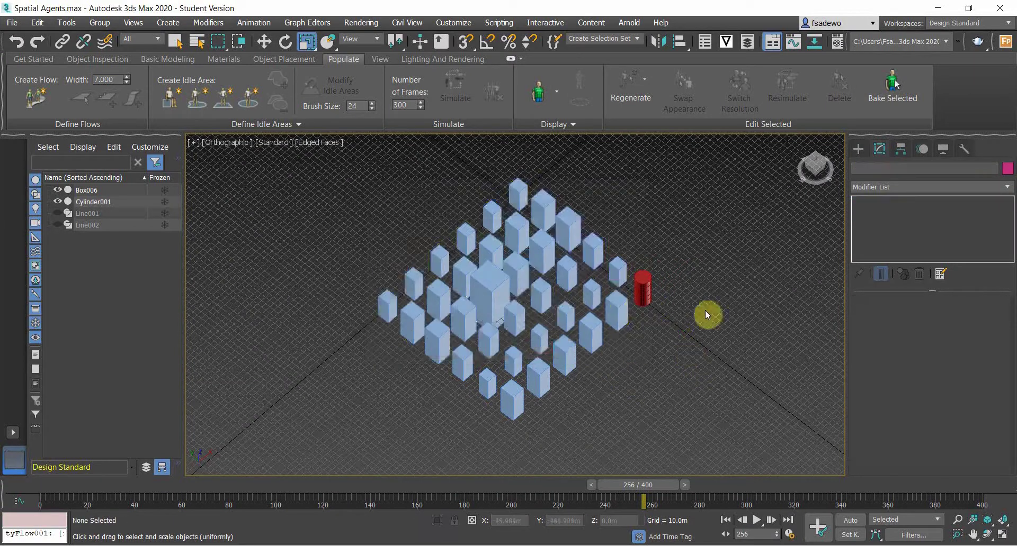
# - Give the Box006 block grid a grey object colour
pyautogui.click(606, 316)
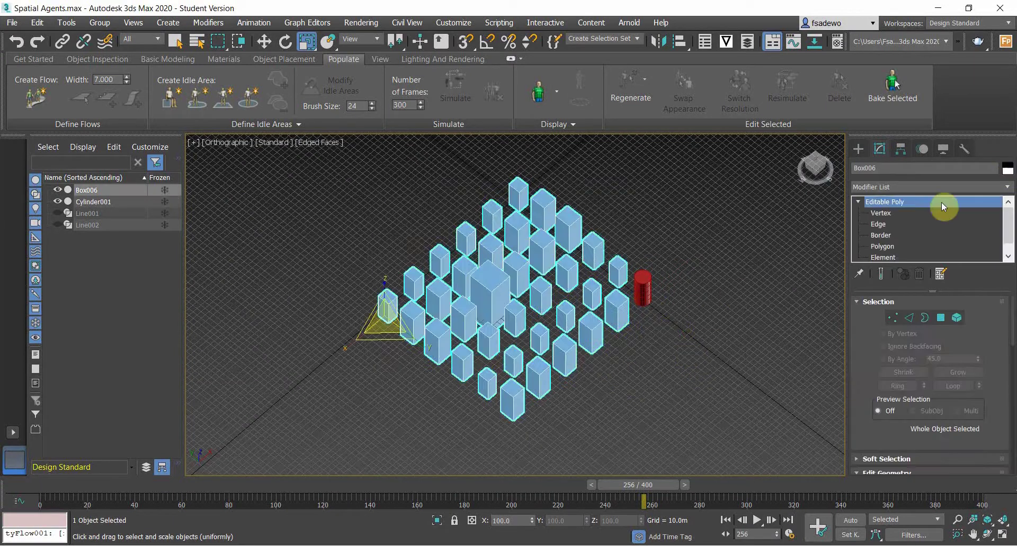
pyautogui.click(592, 347)
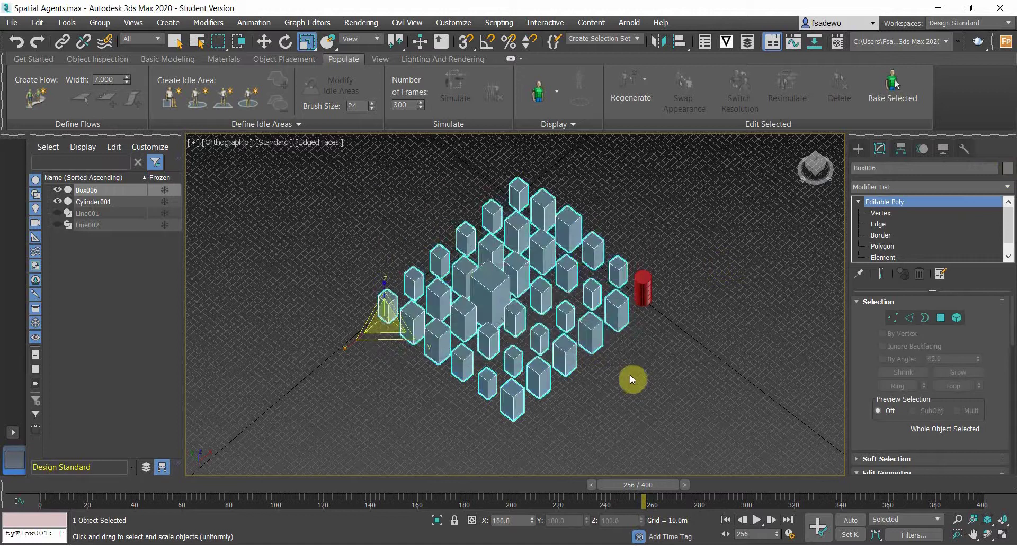
pyautogui.click(630, 374)
pyautogui.scroll(3, 561, 338)
pyautogui.scroll(3, 553, 340)
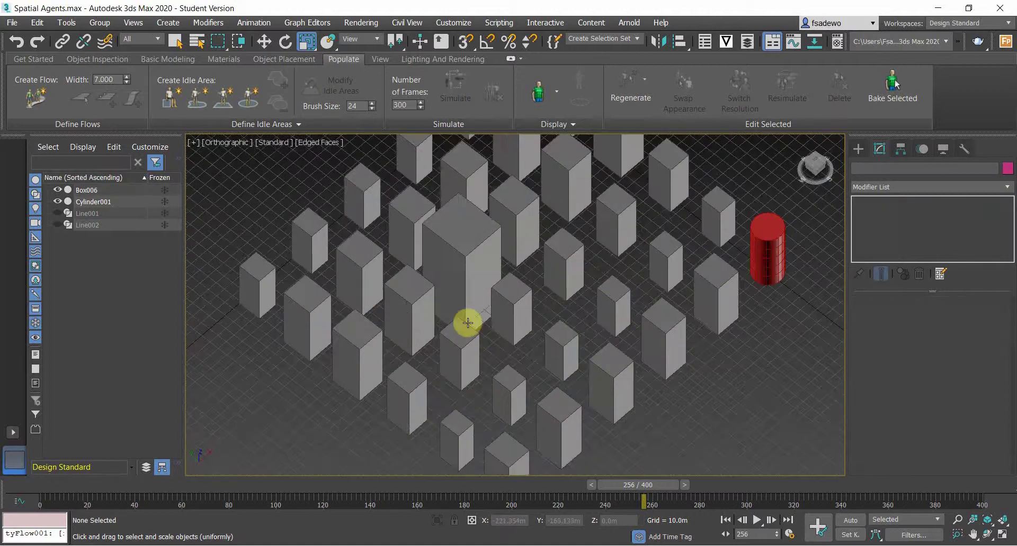
pyautogui.click(470, 295)
pyautogui.scroll(-2, 491, 273)
pyautogui.scroll(-3, 491, 273)
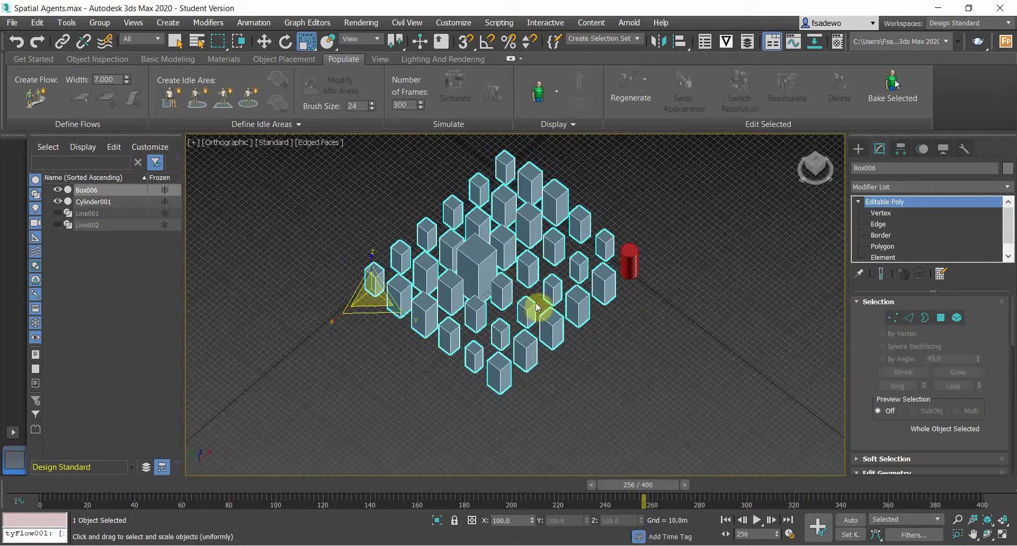
pyautogui.scroll(2, 504, 340)
pyautogui.moveTo(439, 318); pyautogui.dragTo(384, 310, button='middle')
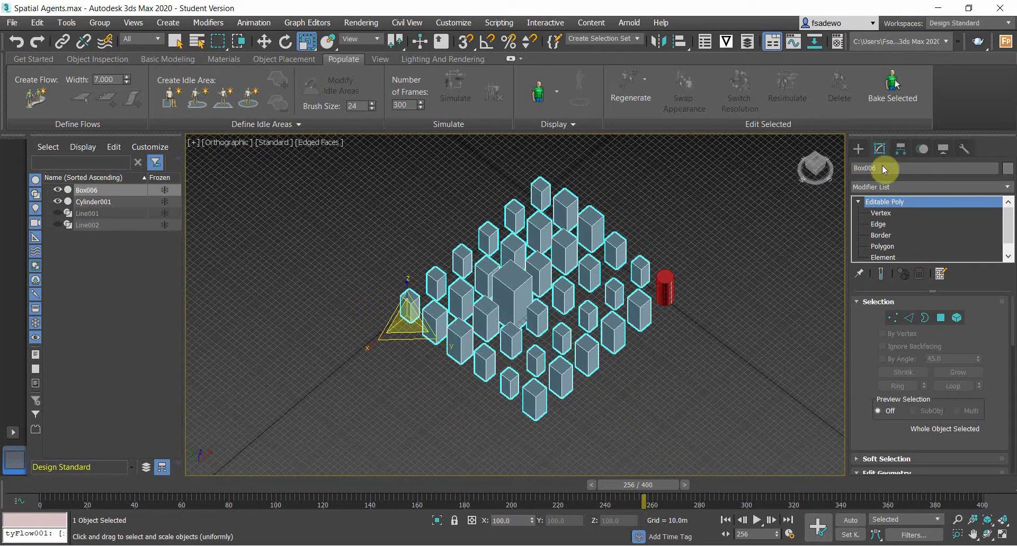
pyautogui.click(861, 151)
pyautogui.click(957, 294)
# - Place tyFlow001 in the viewport near the bottom left
pyautogui.click(318, 440)
pyautogui.moveTo(544, 340); pyautogui.dragTo(531, 324, button='middle')
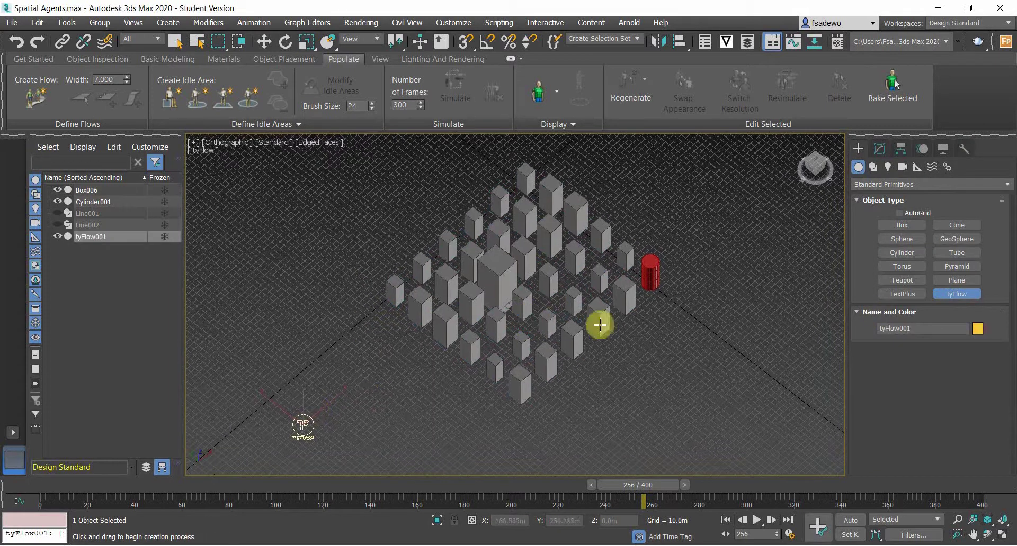
pyautogui.press('r')
# - Create a tyIcon helper, tyIcon001, to the left of the block grid
pyautogui.click(917, 168)
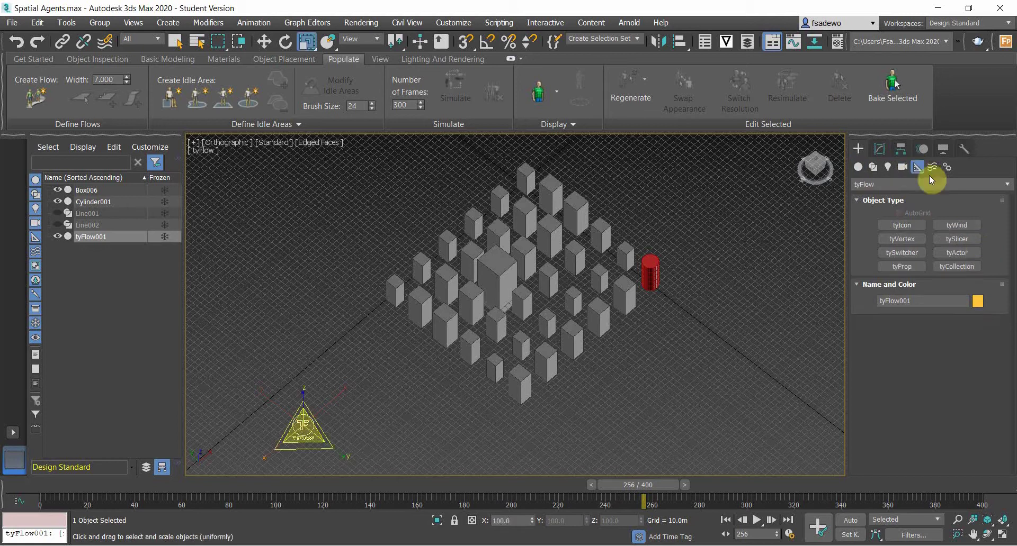
pyautogui.click(912, 231)
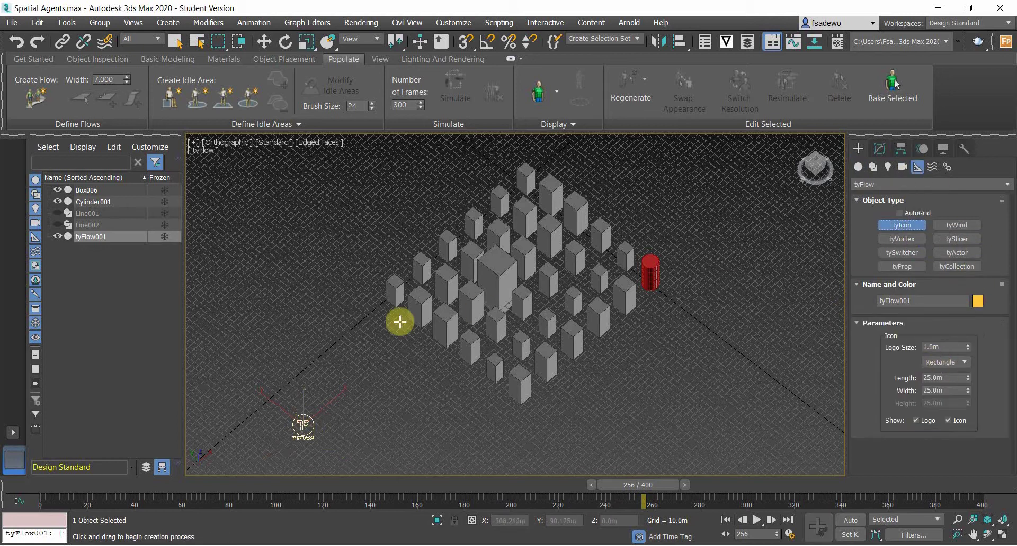
pyautogui.moveTo(359, 302); pyautogui.dragTo(360, 299)
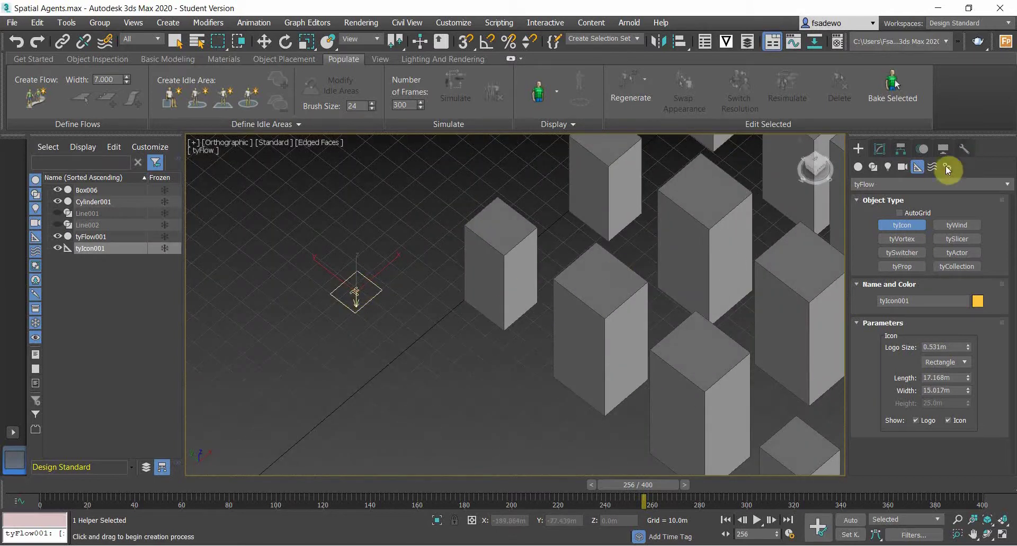
pyautogui.scroll(-5, 538, 256)
pyautogui.scroll(3, 547, 296)
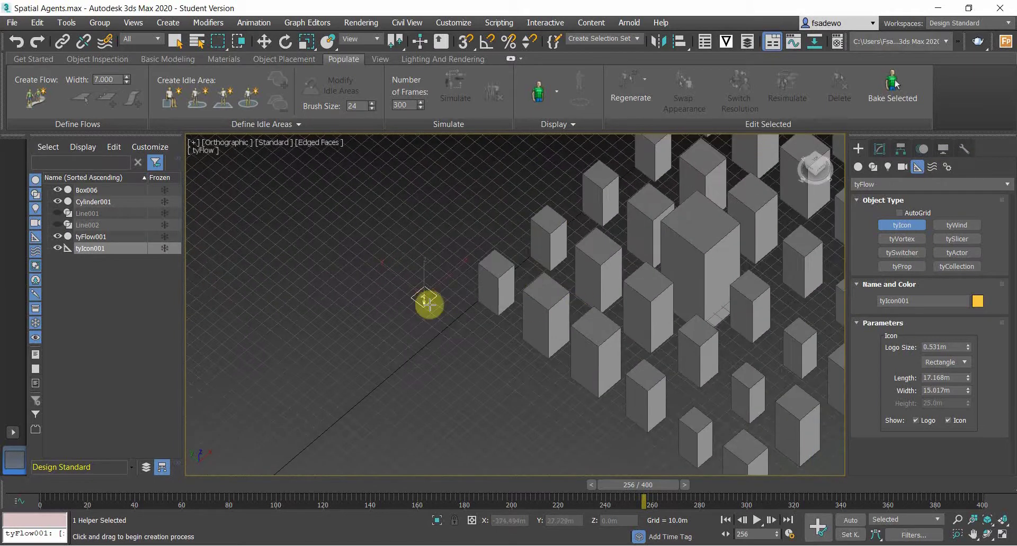
pyautogui.scroll(-3, 398, 148)
pyautogui.moveTo(397, 147); pyautogui.dragTo(409, 70, button='middle')
# - Select the tyFlow001 object
pyautogui.click(175, 42)
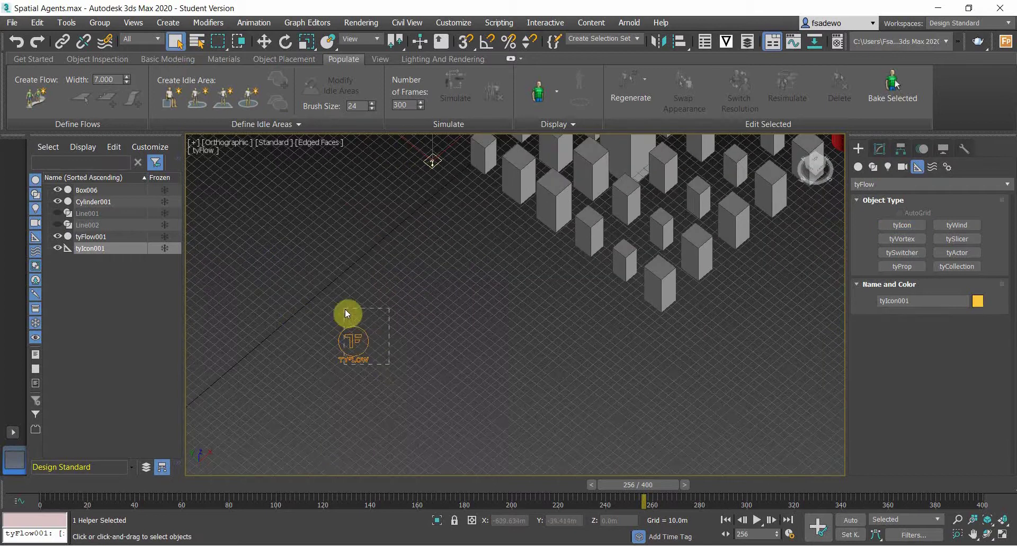
pyautogui.click(354, 343)
pyautogui.moveTo(545, 267); pyautogui.dragTo(432, 358, button='middle')
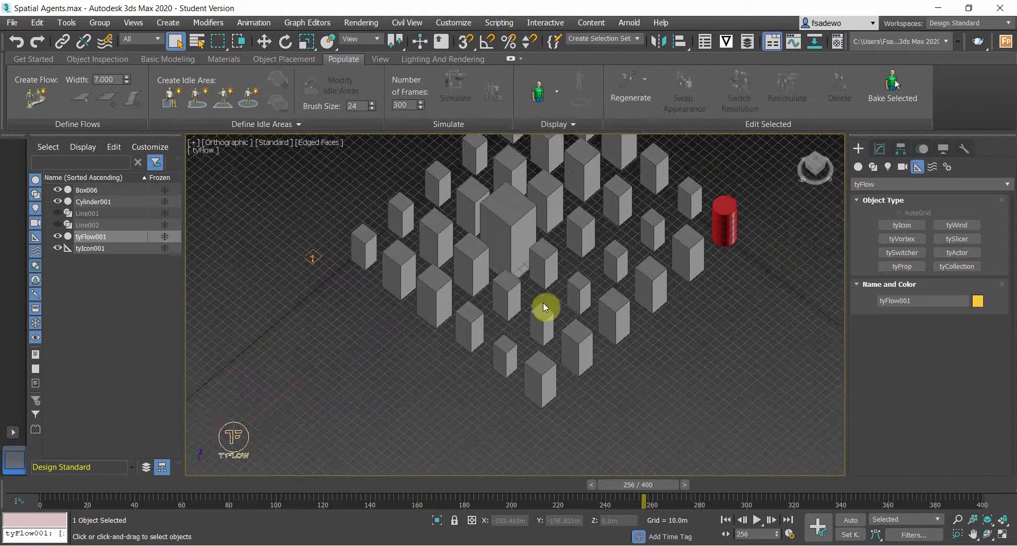
pyautogui.scroll(-4, 595, 296)
# - Open the tyFlow001 editor and move its window clear of the menu bar
pyautogui.click(886, 148)
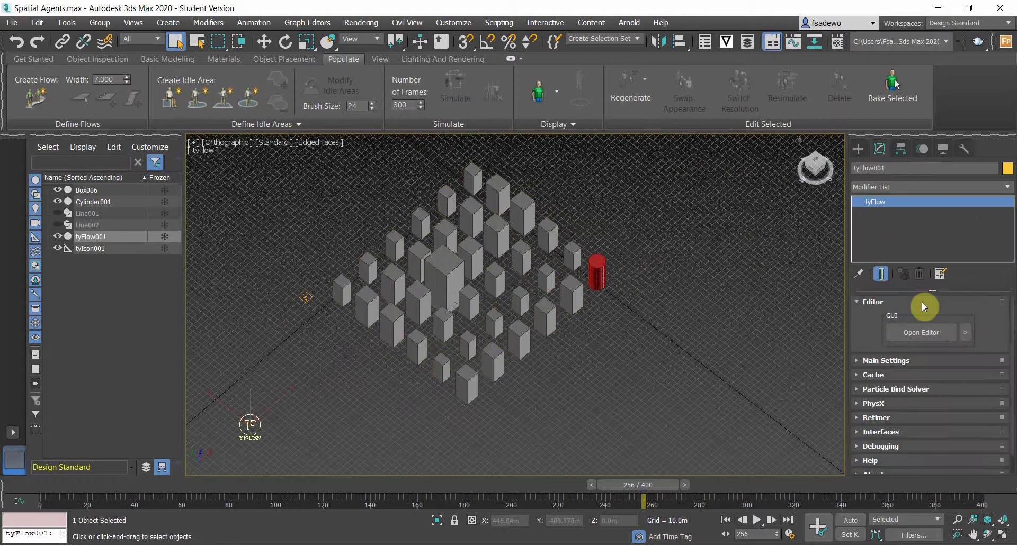
pyautogui.click(913, 334)
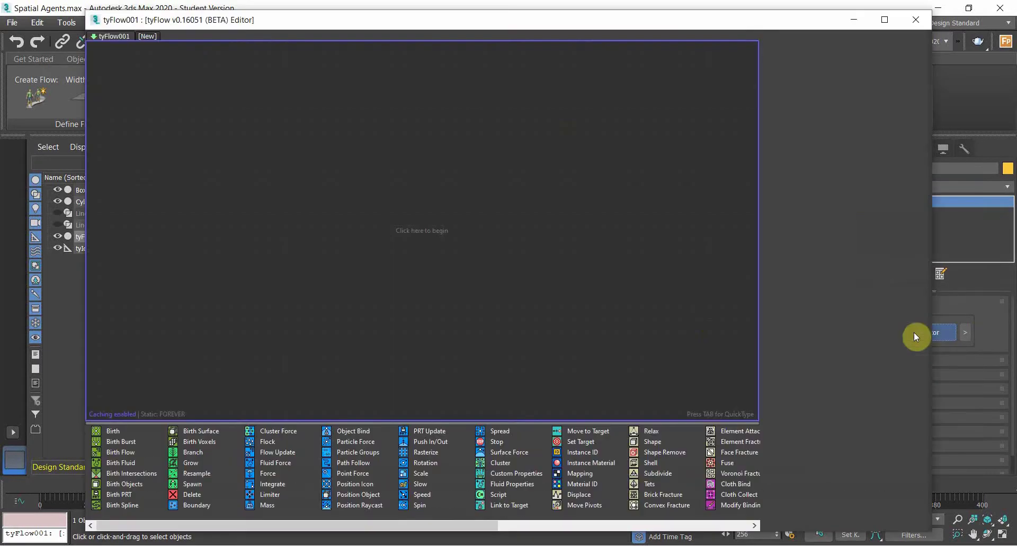
pyautogui.moveTo(493, 22); pyautogui.dragTo(835, 33)
pyautogui.moveTo(438, 30); pyautogui.dragTo(530, 95)
# - Build Event_001 with Birth and a Position Icon operator placed before Display
pyautogui.moveTo(520, 371); pyautogui.dragTo(588, 236)
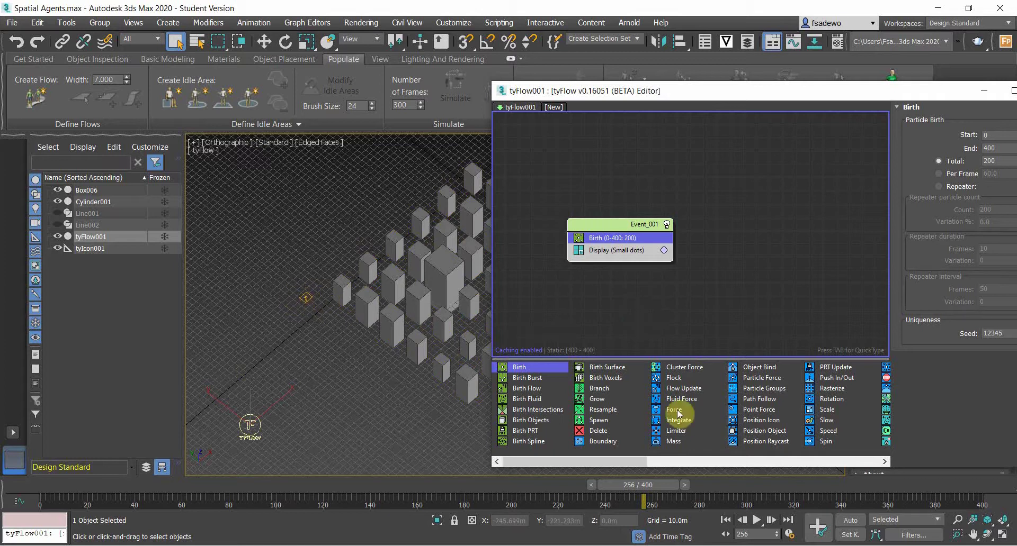
pyautogui.moveTo(628, 466); pyautogui.dragTo(673, 456)
pyautogui.moveTo(687, 423); pyautogui.dragTo(684, 314)
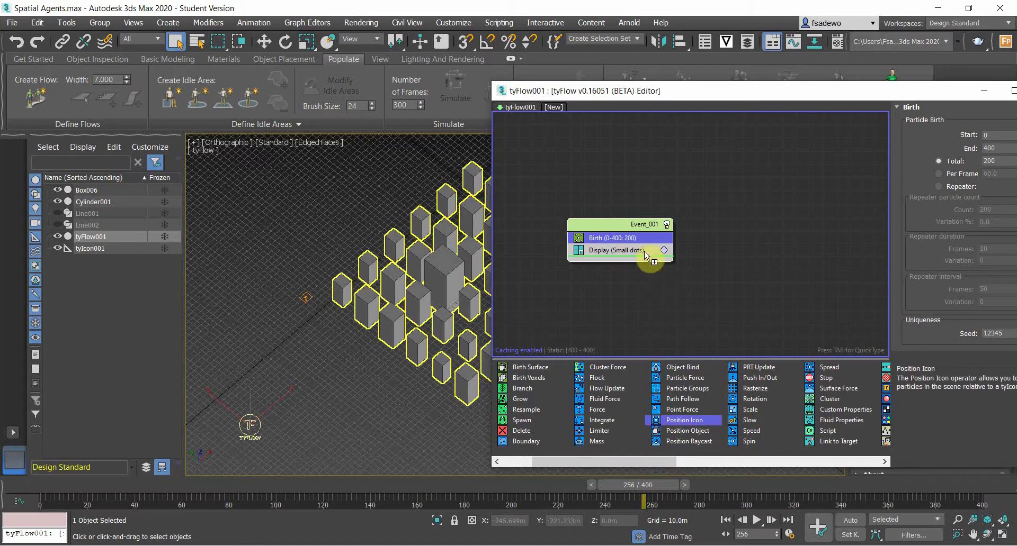
pyautogui.moveTo(645, 251); pyautogui.dragTo(647, 243)
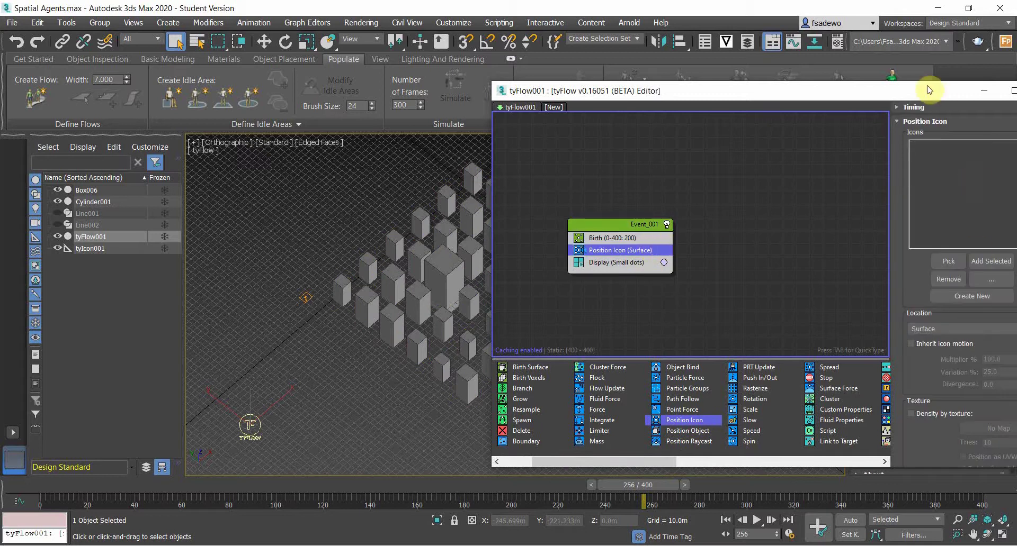
# - Pick tyIcon001 as the Position Icon source and preview the particle playback
pyautogui.click(307, 298)
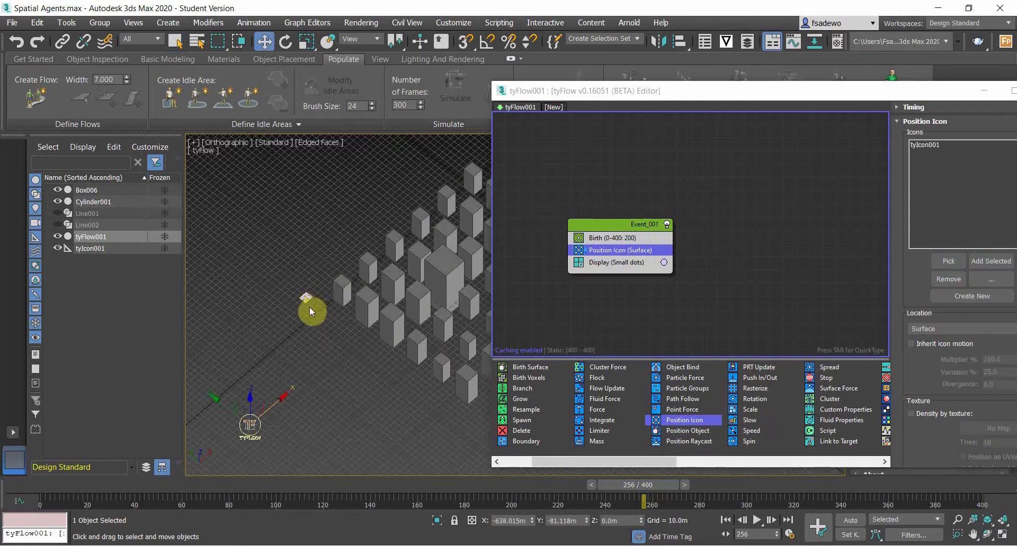
pyautogui.press('z')
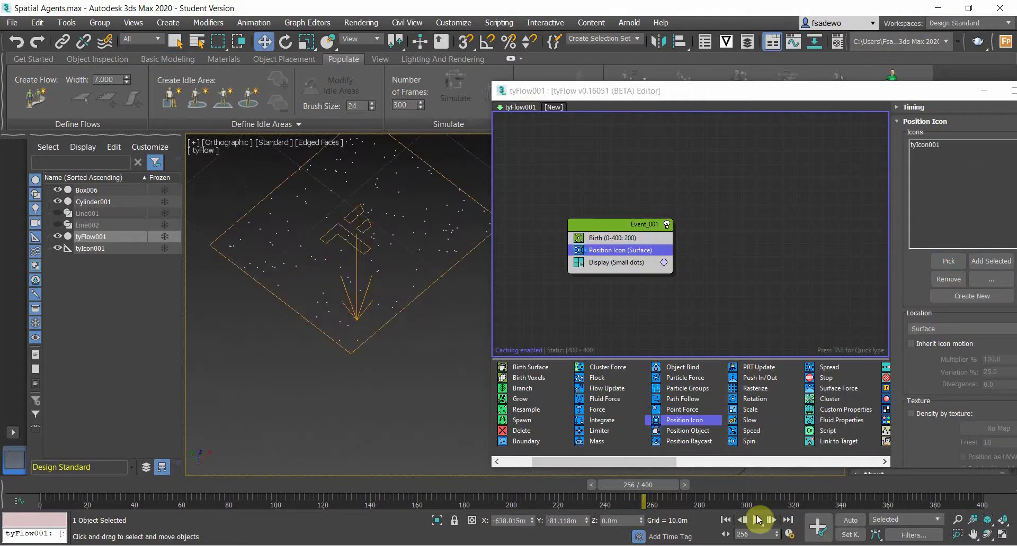
pyautogui.click(757, 520)
pyautogui.click(757, 520)
pyautogui.press('w')
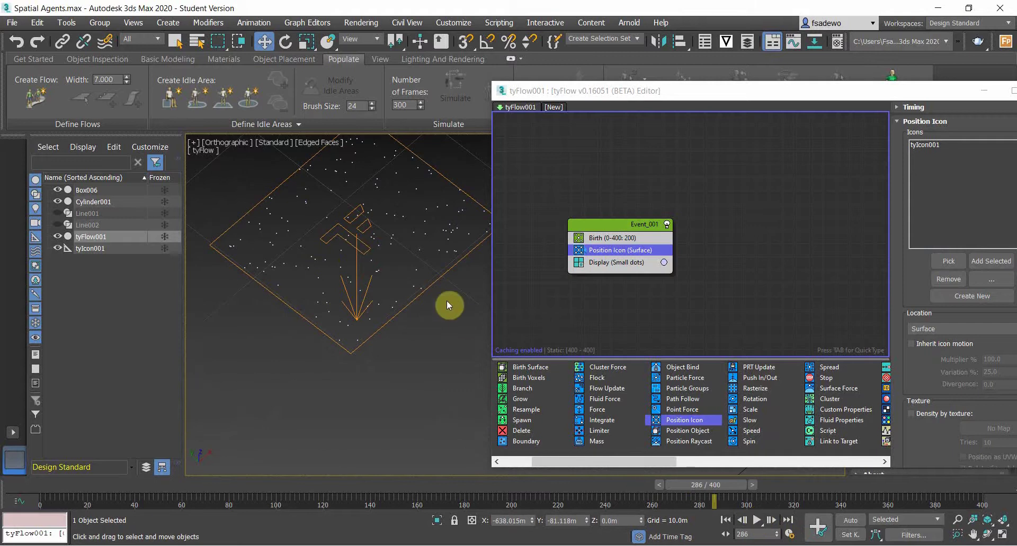
pyautogui.scroll(-4, 443, 298)
pyautogui.scroll(4, 421, 312)
# - Set the Display operator's display type to Geometry
pyautogui.click(617, 268)
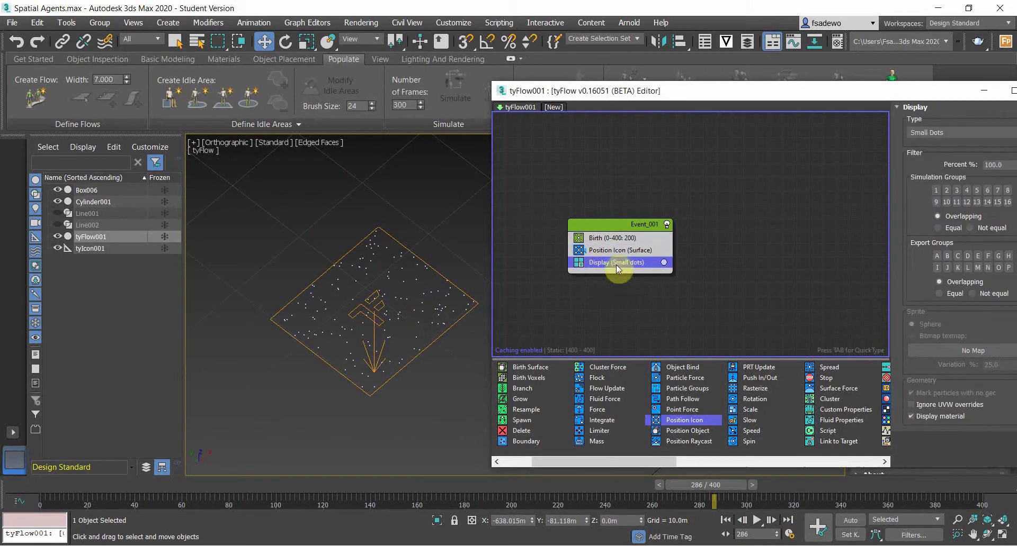
pyautogui.click(992, 133)
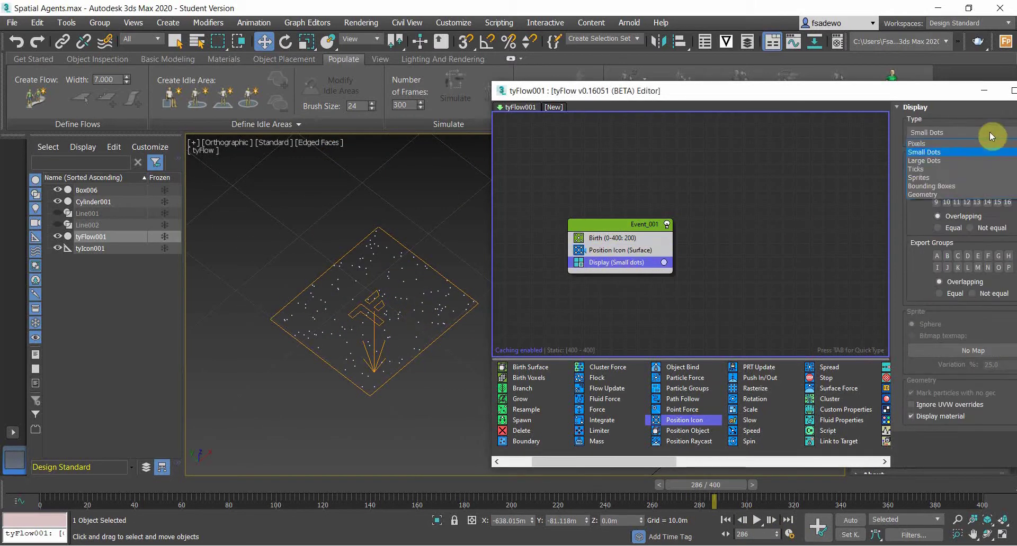
pyautogui.click(923, 193)
# - Add a Shape operator above Display using the 2D Plane (LowRes) mesh
pyautogui.moveTo(612, 459); pyautogui.dragTo(712, 454)
pyautogui.moveTo(674, 378); pyautogui.dragTo(693, 335)
pyautogui.moveTo(635, 261); pyautogui.dragTo(643, 254)
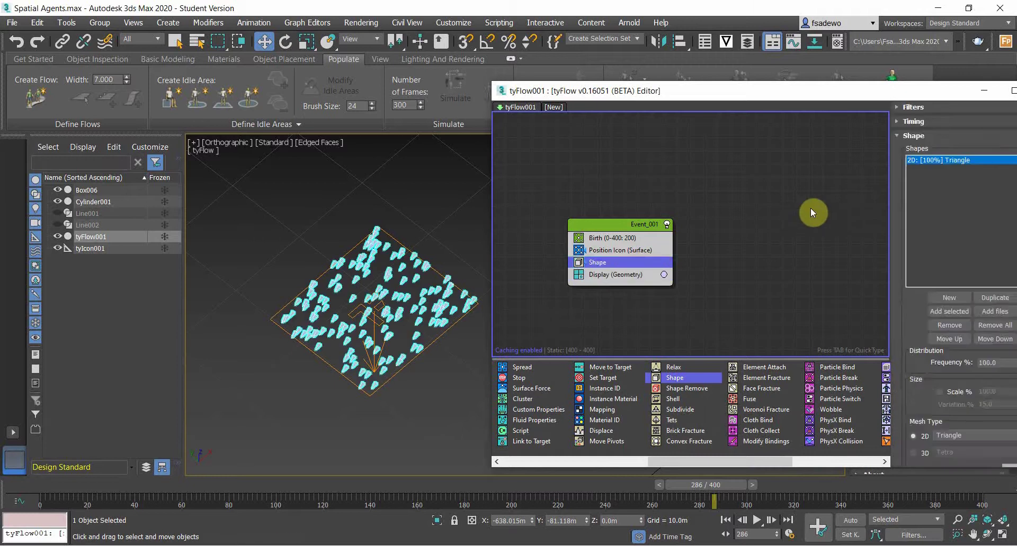
pyautogui.click(631, 262)
pyautogui.scroll(-3, 933, 408)
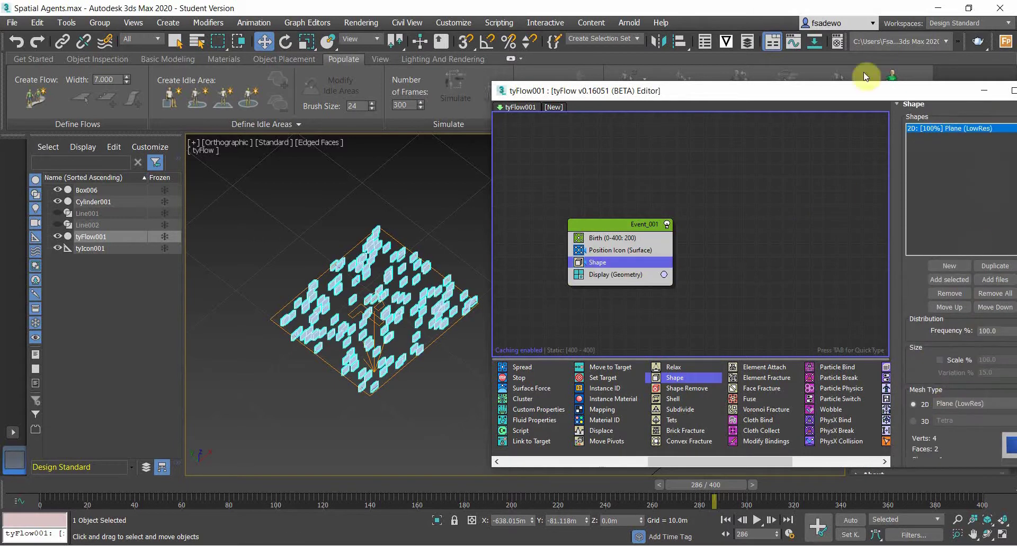
pyautogui.moveTo(846, 98); pyautogui.dragTo(781, 83)
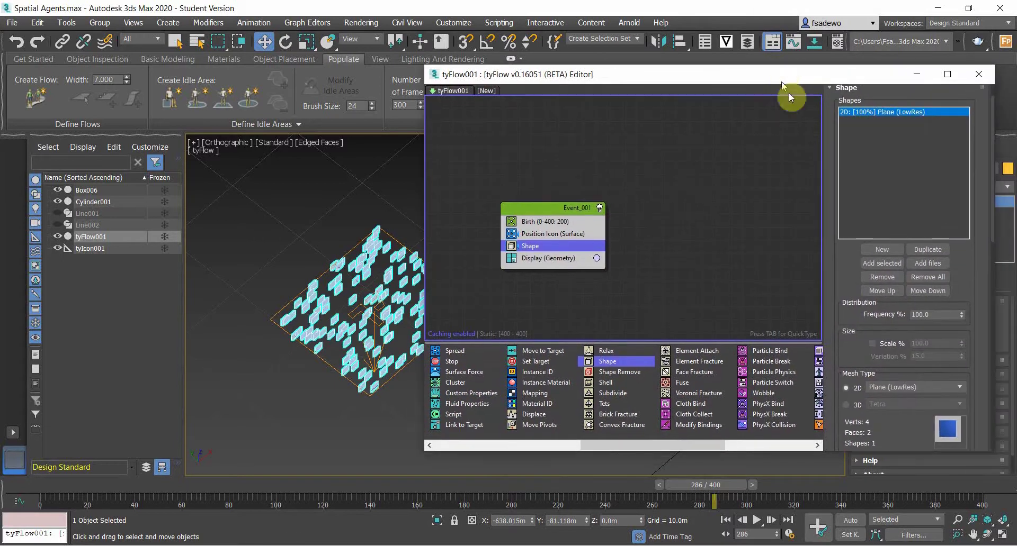
# - Switch the Shape operator's particles to 3D Cube meshes
pyautogui.click(882, 403)
pyautogui.click(891, 166)
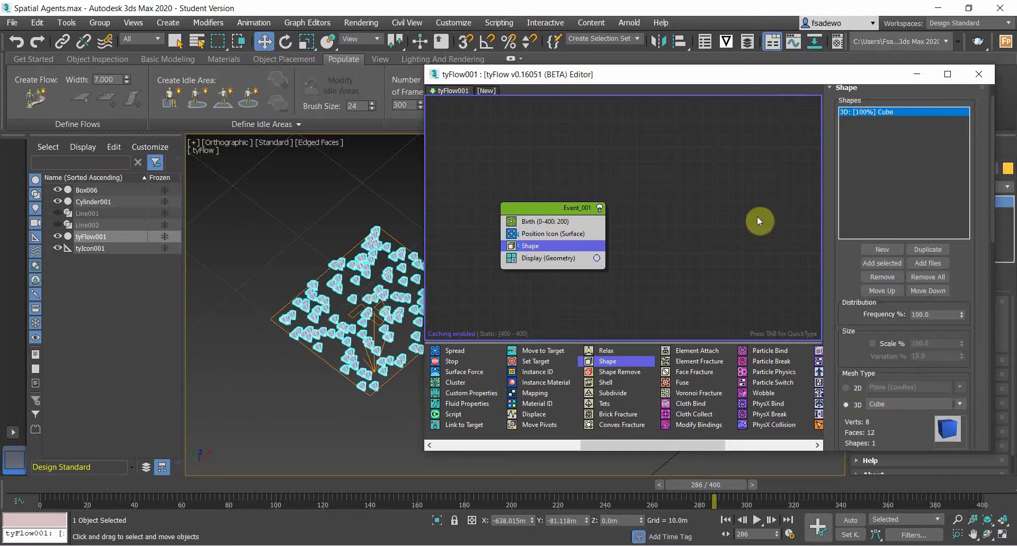
pyautogui.click(391, 424)
# - Set the particle display colour to magenta and view the cubes from a low oblique angle
pyautogui.click(596, 258)
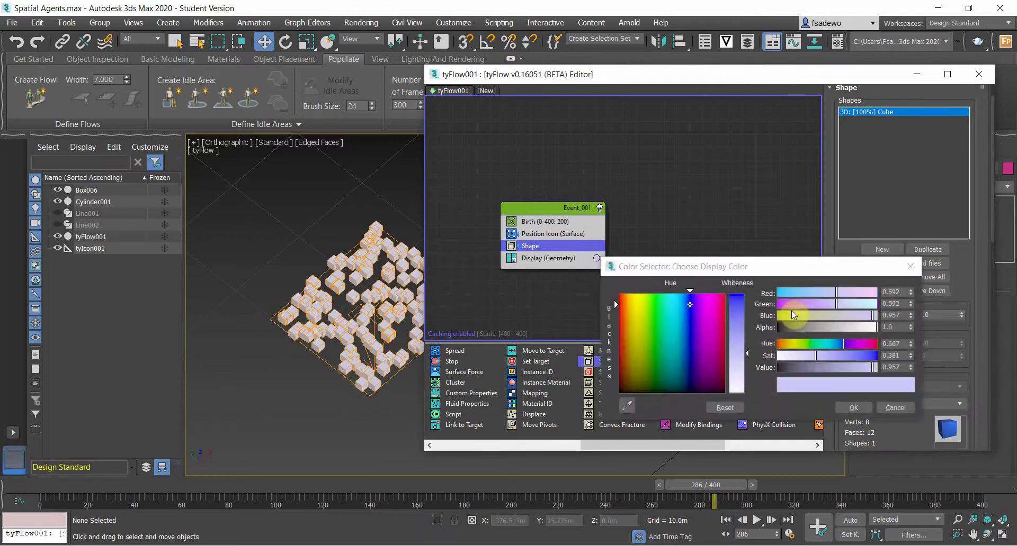
pyautogui.moveTo(712, 299); pyautogui.dragTo(730, 294)
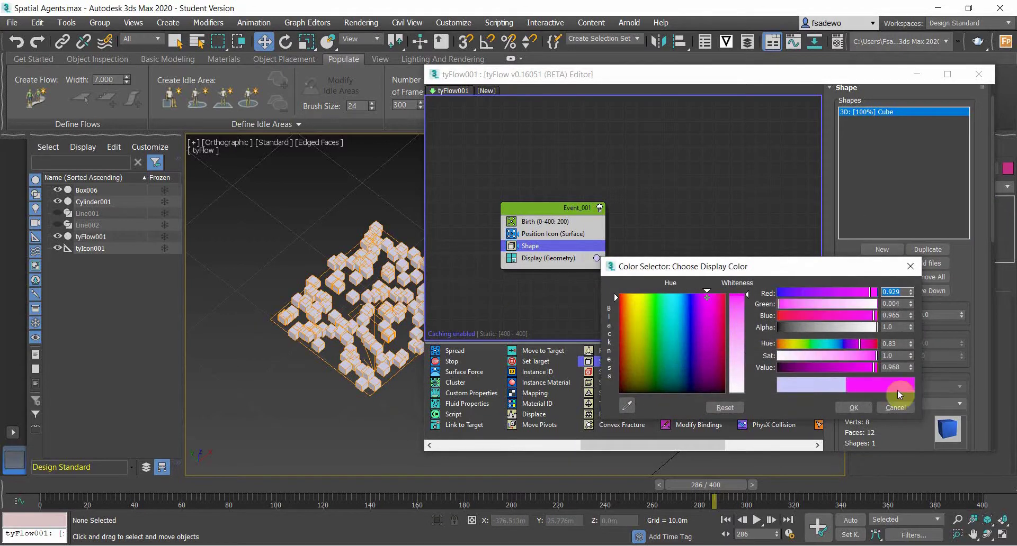
pyautogui.click(851, 407)
pyautogui.click(752, 271)
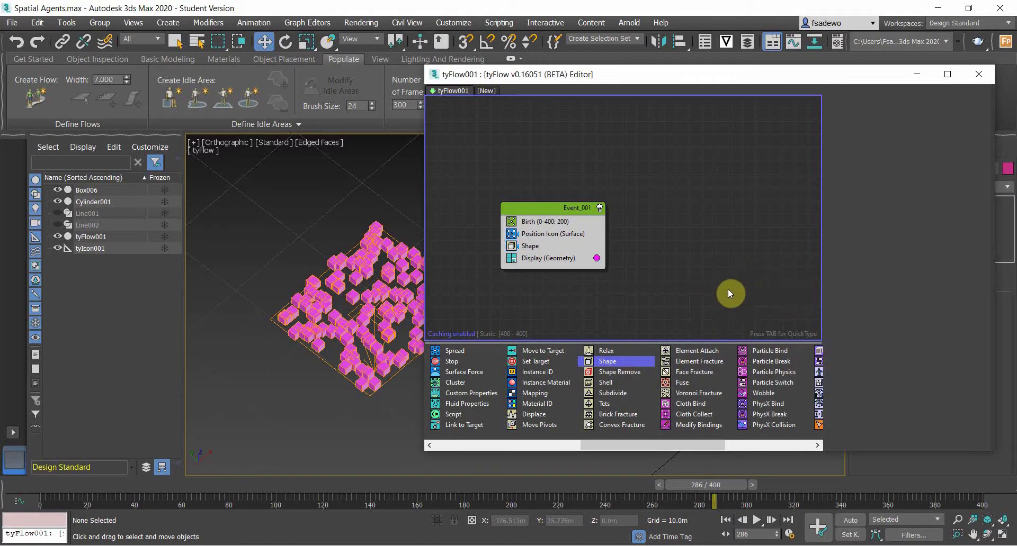
pyautogui.scroll(-5, 383, 331)
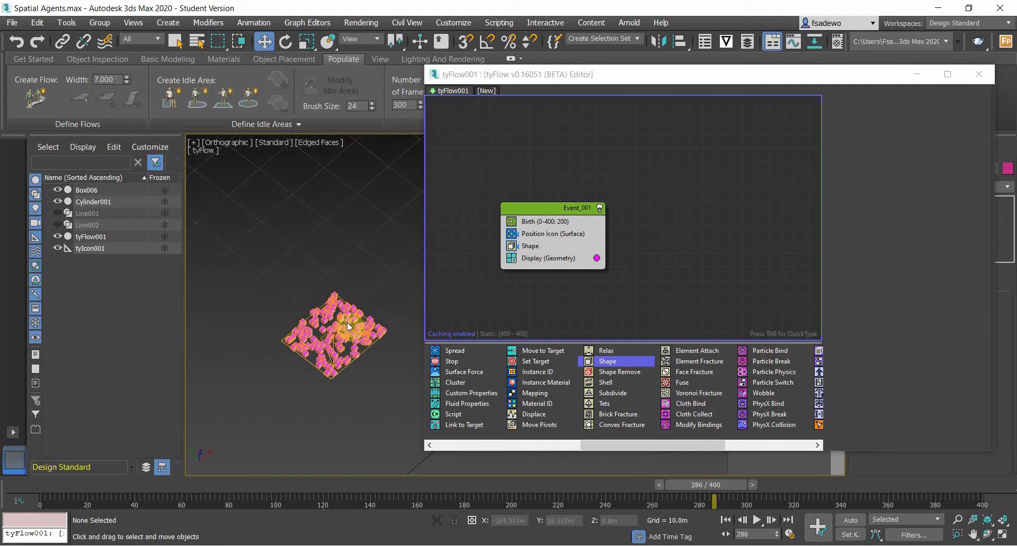
pyautogui.keyDown('alt'); pyautogui.moveTo(358, 367); pyautogui.dragTo(350, 323, button='middle'); pyautogui.keyUp('alt')
pyautogui.keyDown('alt'); pyautogui.moveTo(345, 358); pyautogui.dragTo(358, 310, button='middle'); pyautogui.keyUp('alt')
pyautogui.scroll(3, 358, 310)
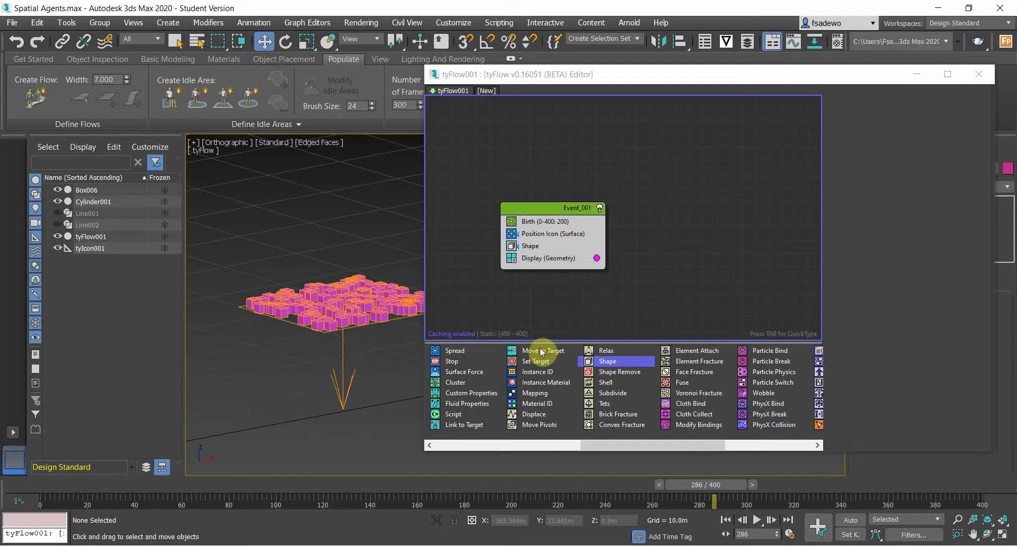
# - Add a Speed operator above Shape in Event_001 with Direction set to Along Icon Arrow
pyautogui.click(508, 445)
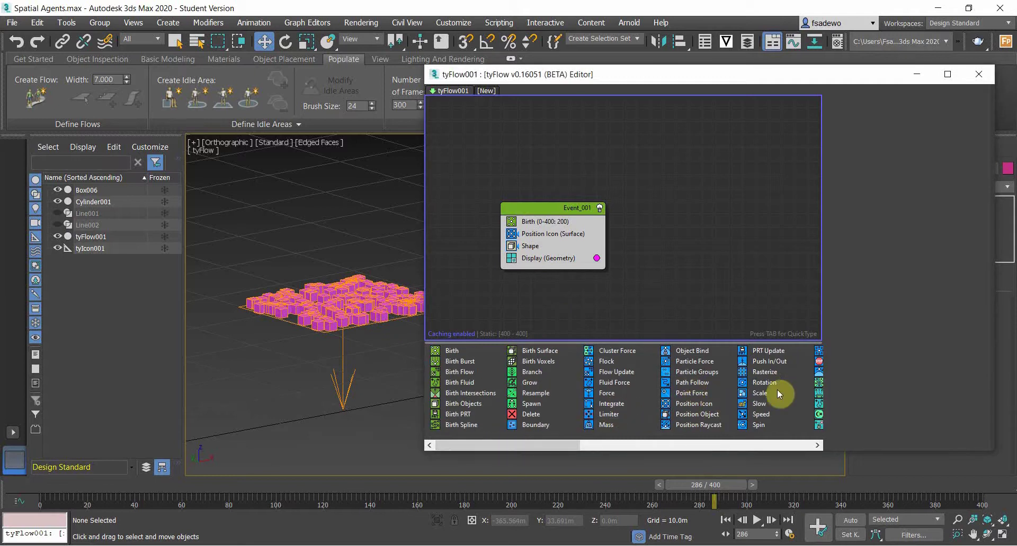
pyautogui.moveTo(762, 413); pyautogui.dragTo(603, 259)
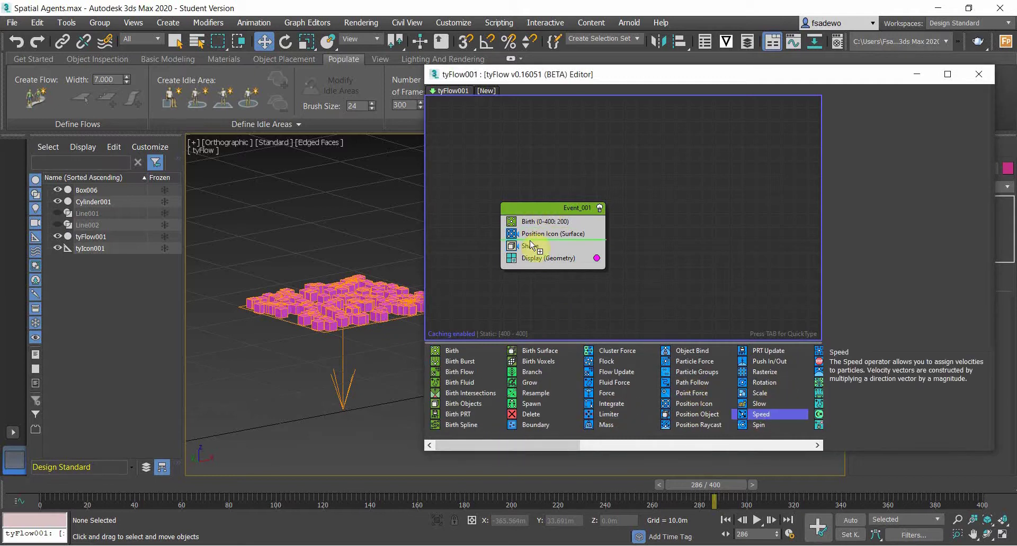
pyautogui.moveTo(531, 246); pyautogui.dragTo(532, 246)
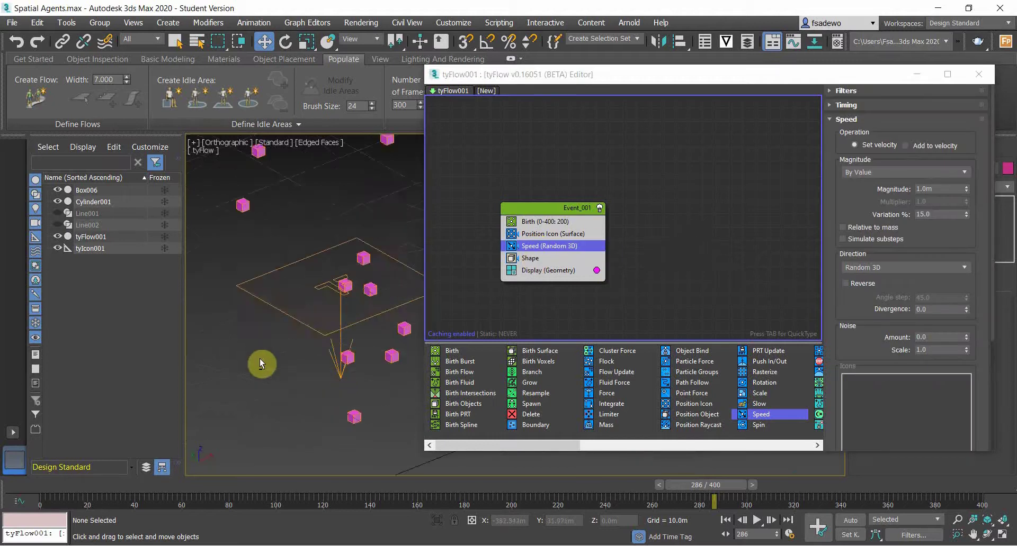
pyautogui.click(872, 268)
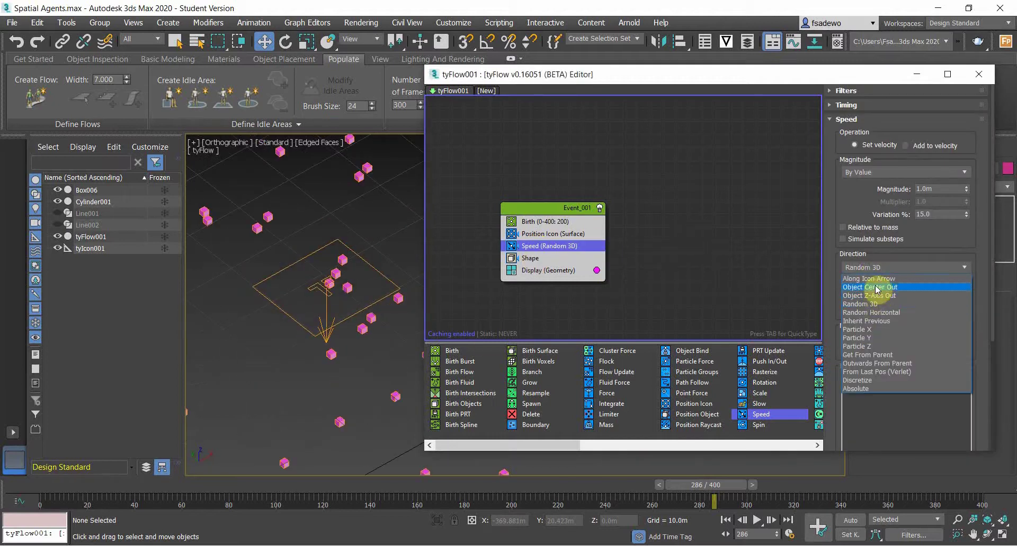
pyautogui.click(871, 283)
pyautogui.scroll(-1, 881, 354)
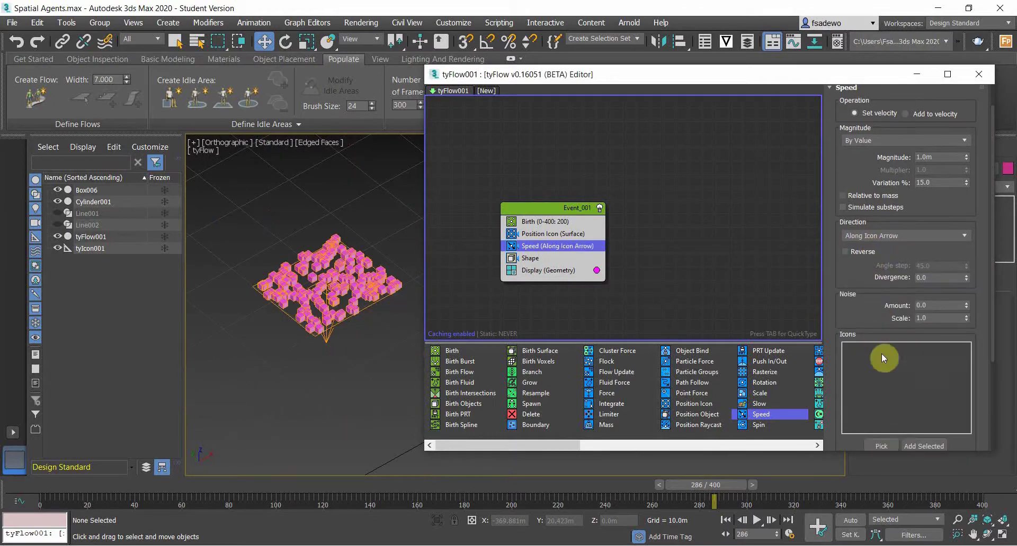
# - Link the Speed operator to tyIcon001 and preview the particle stream up to frame 152
pyautogui.click(877, 447)
pyautogui.click(328, 336)
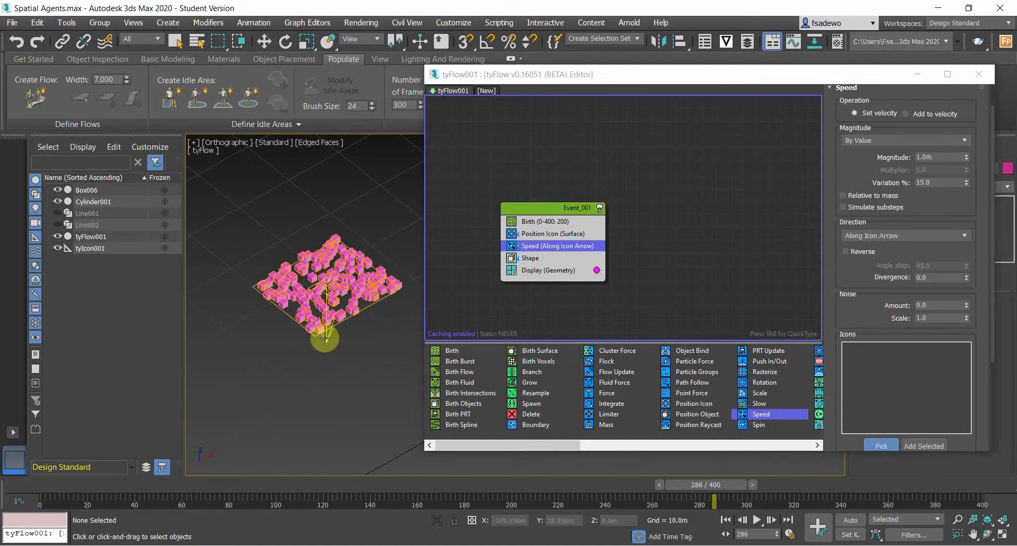
pyautogui.click(758, 520)
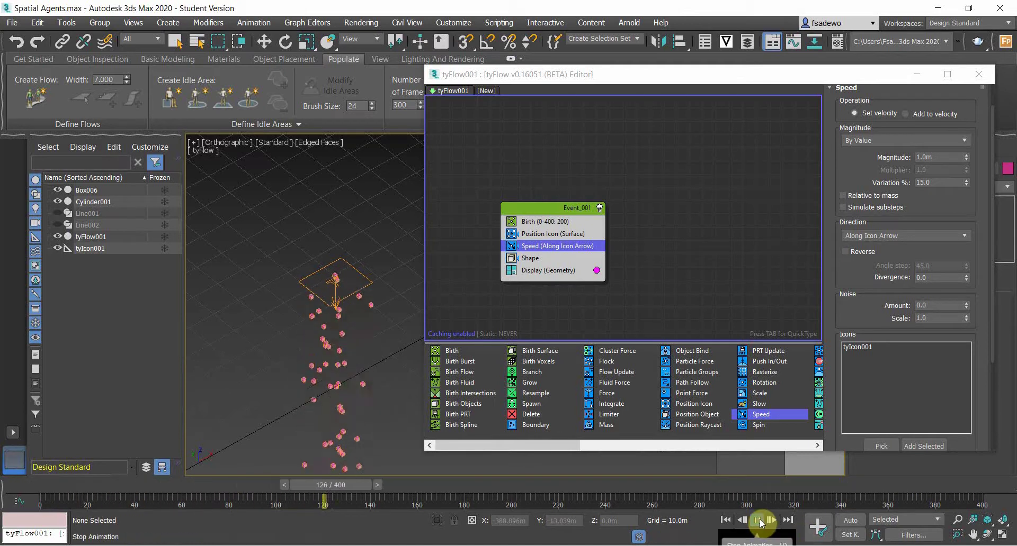
pyautogui.click(759, 521)
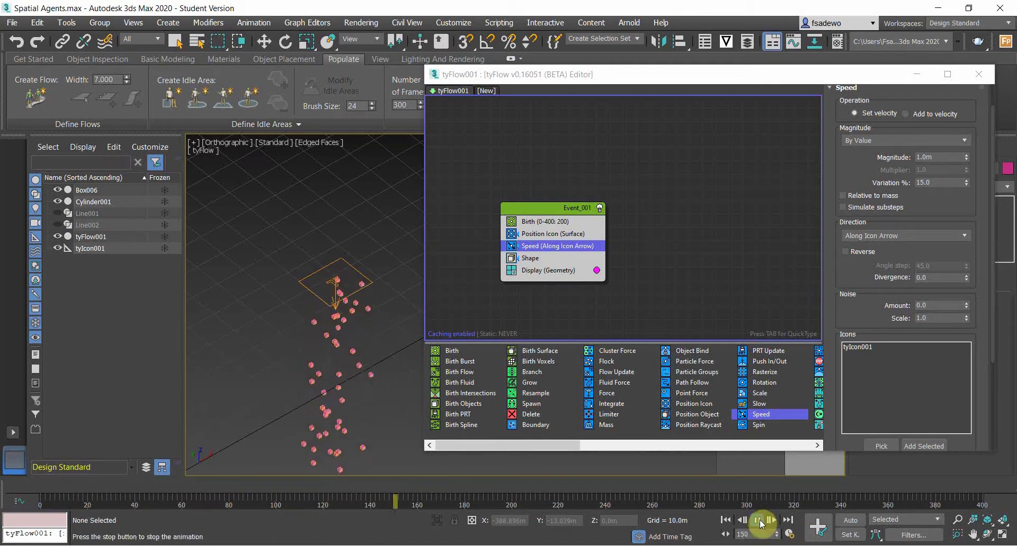
pyautogui.click(347, 260)
pyautogui.click(285, 41)
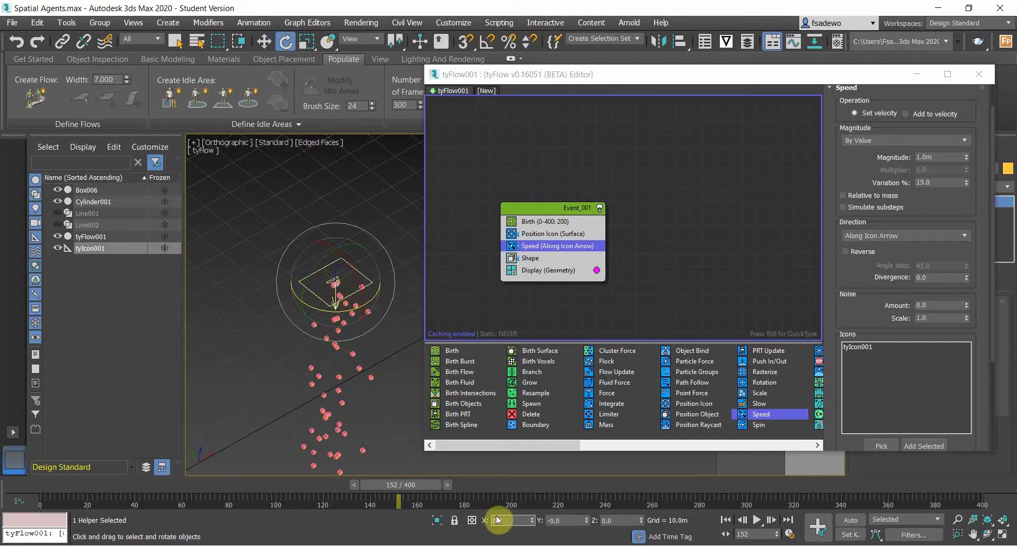
# - Stand tyIcon001 upright and raise it to Z 35.19m
pyautogui.moveTo(386, 292); pyautogui.dragTo(206, 307)
pyautogui.click(263, 42)
pyautogui.moveTo(339, 276); pyautogui.dragTo(329, 182)
# - Add a Find Target operator to Event_001 before Display
pyautogui.moveTo(329, 181); pyautogui.dragTo(308, 366, button='middle')
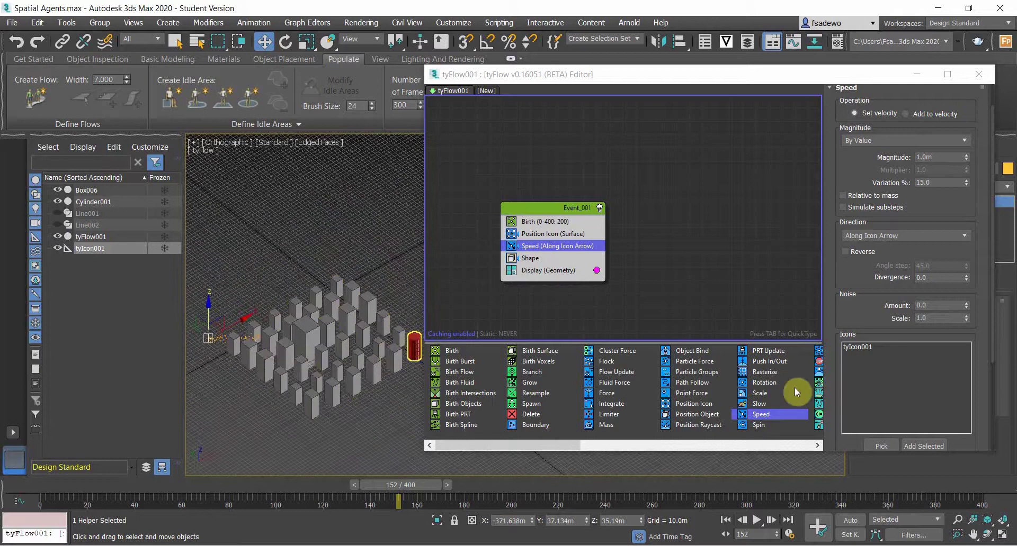
pyautogui.moveTo(590, 445); pyautogui.dragTo(797, 446)
pyautogui.moveTo(684, 373); pyautogui.dragTo(565, 265)
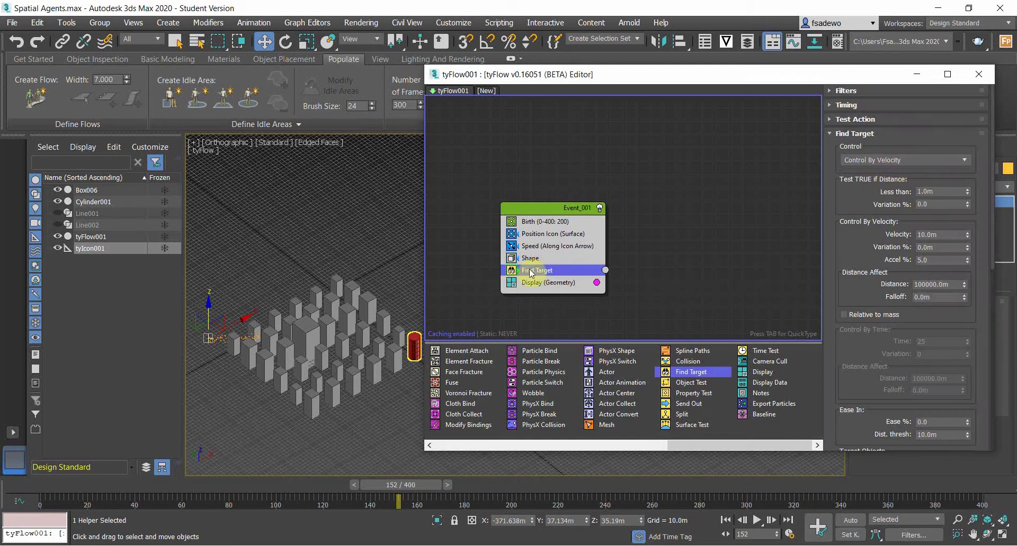
# - Make Cylinder001 the Find Target object for the agents
pyautogui.scroll(-3, 961, 342)
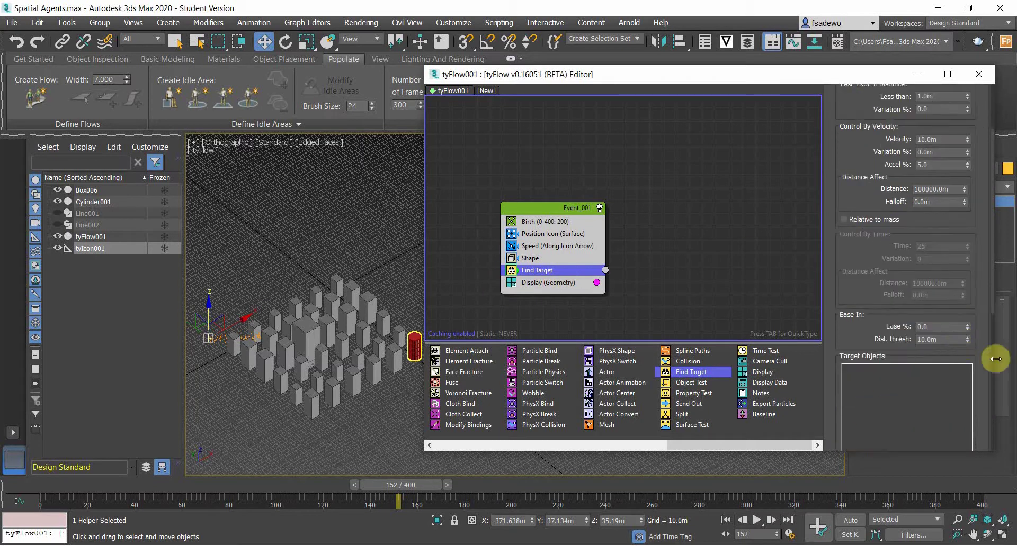
pyautogui.scroll(-3, 980, 360)
pyautogui.click(881, 391)
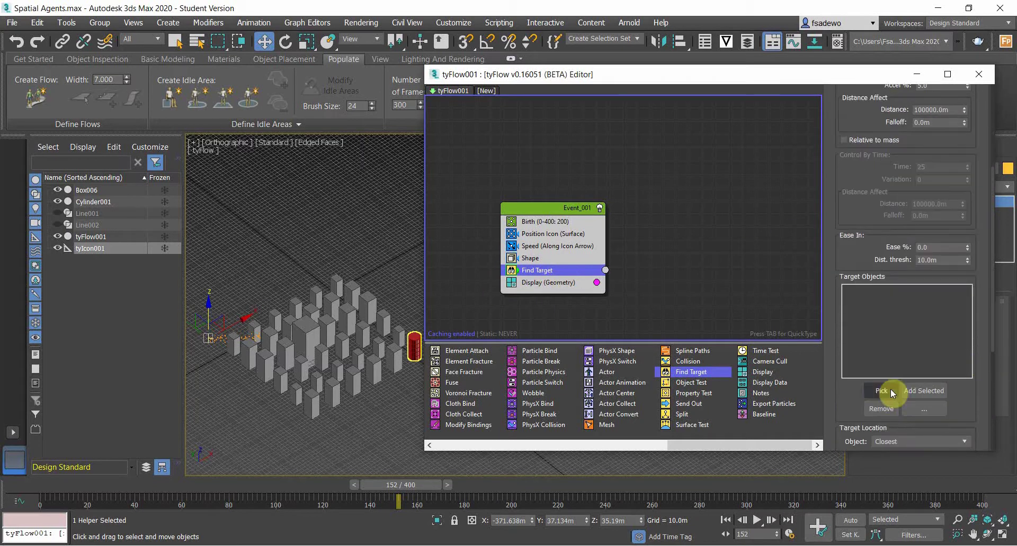
pyautogui.click(414, 343)
pyautogui.scroll(5, 970, 267)
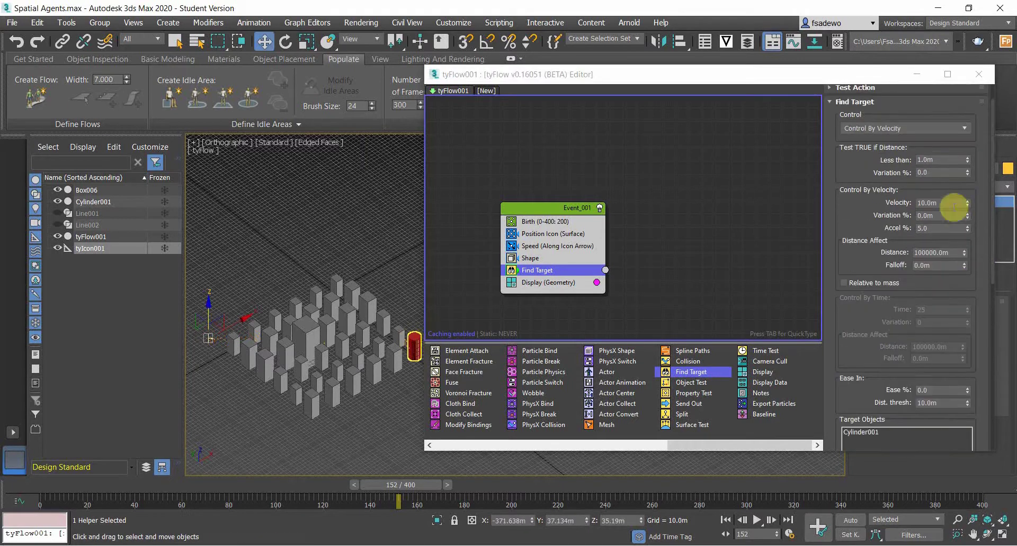
# - Play the simulation to watch the agents head toward the red cylinder, then stop
pyautogui.click(756, 521)
pyautogui.moveTo(410, 355); pyautogui.dragTo(369, 359, button='middle')
pyautogui.scroll(3, 389, 356)
pyautogui.scroll(3, 319, 362)
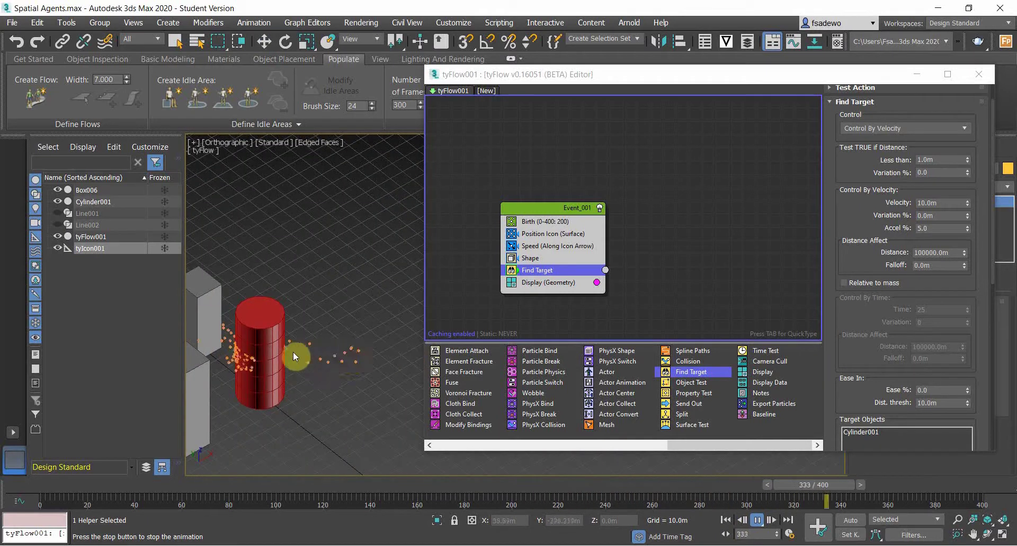
pyautogui.click(757, 520)
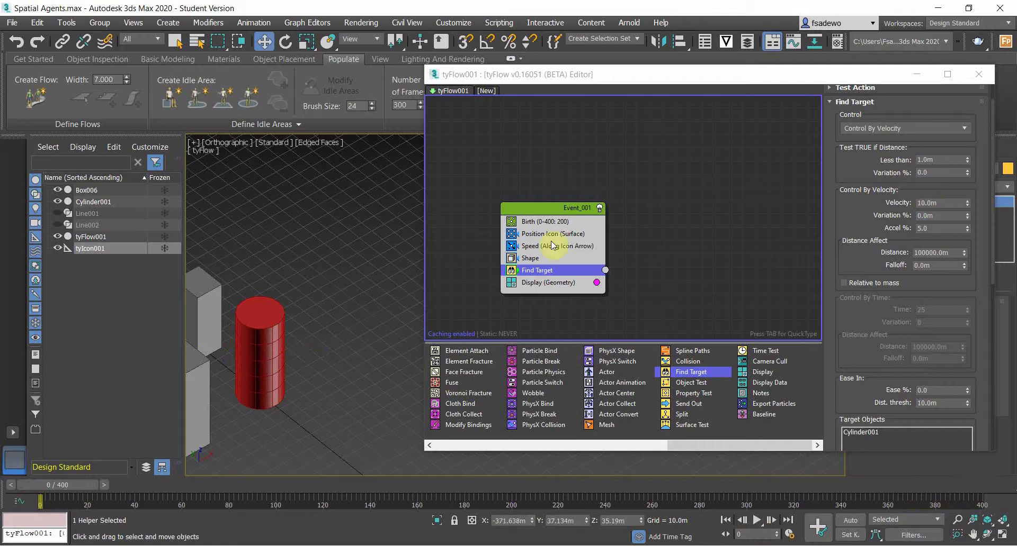
pyautogui.moveTo(377, 307); pyautogui.dragTo(425, 298, button='middle')
pyautogui.moveTo(278, 356); pyautogui.dragTo(301, 352, button='middle')
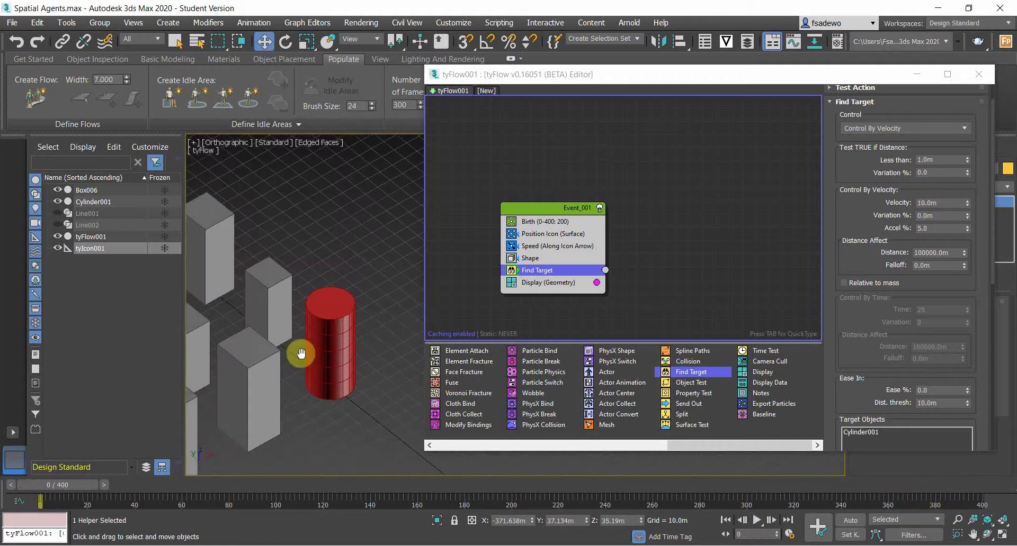
# - Set Find Target velocity to 3.0m, Accel % to 1 and Object choice to Random
pyautogui.doubleClick(928, 203)
pyautogui.write('30m')
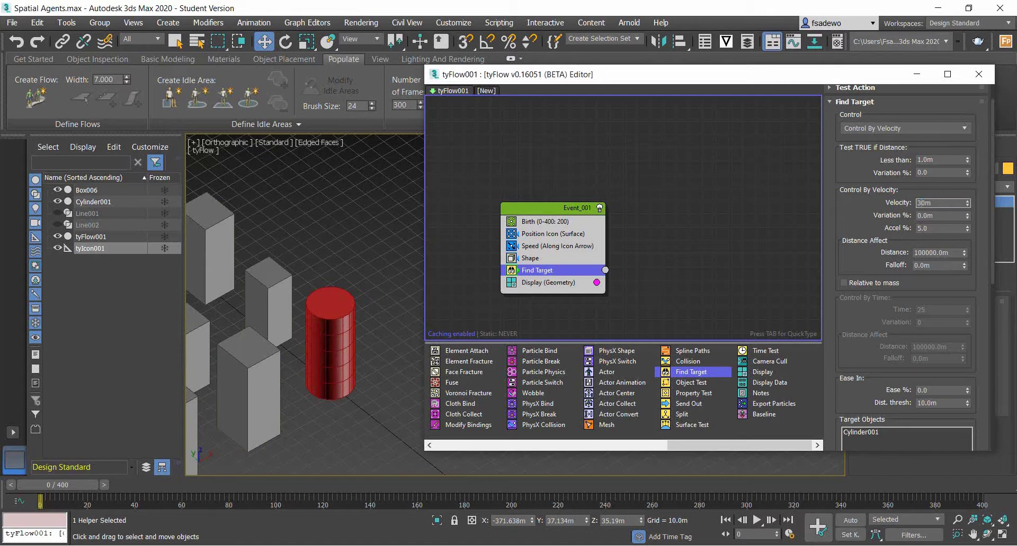
pyautogui.doubleClick(940, 229)
pyautogui.write('10')
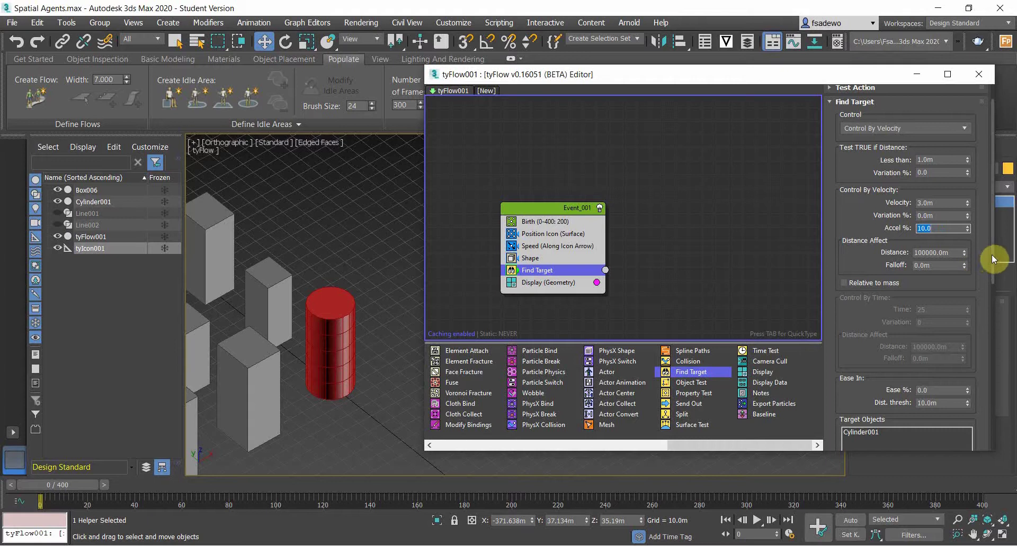
pyautogui.moveTo(992, 257); pyautogui.dragTo(971, 393)
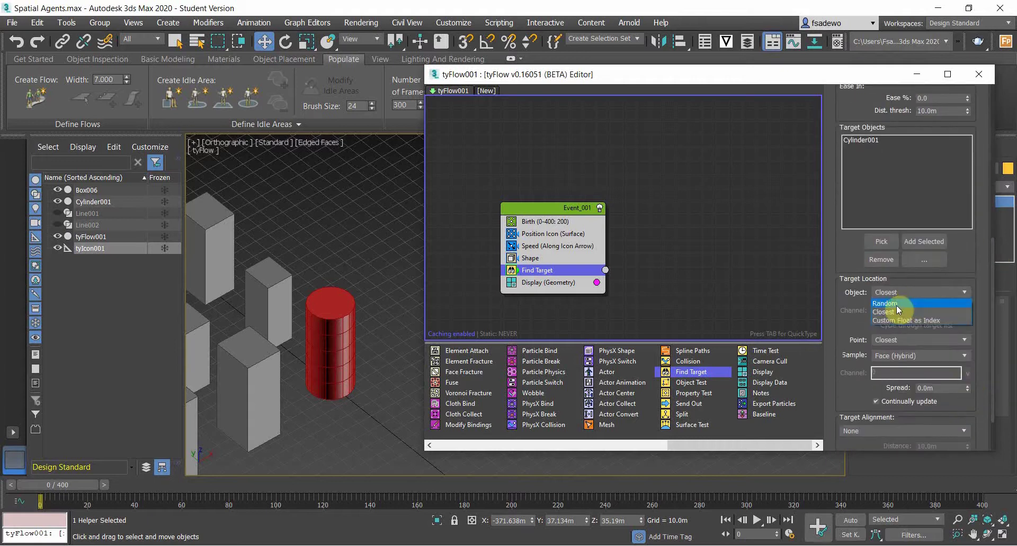
pyautogui.click(900, 311)
# - Test the targeting over the block grid and add a PhysX Collision operator after Find Target
pyautogui.click(757, 521)
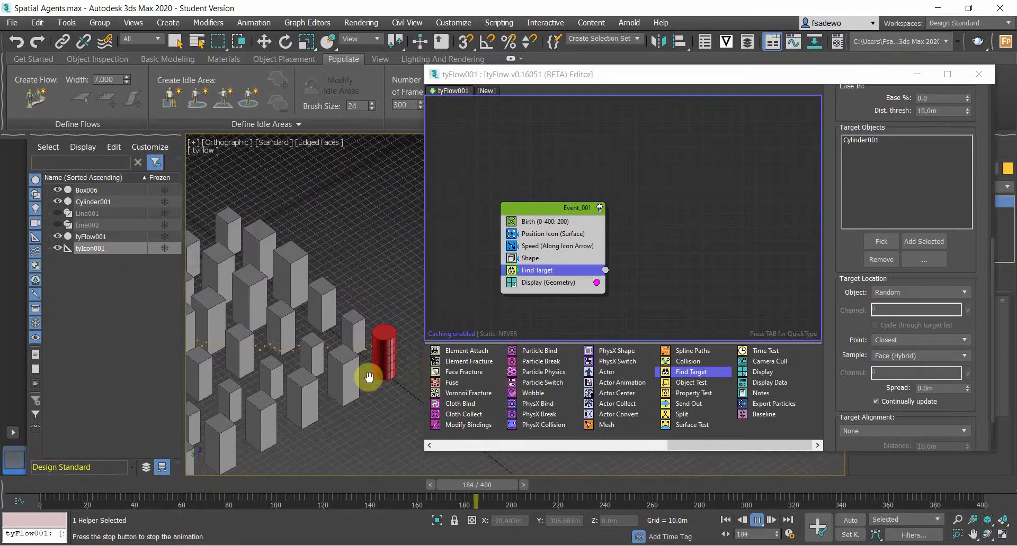
pyautogui.scroll(5, 373, 373)
pyautogui.scroll(-5, 369, 366)
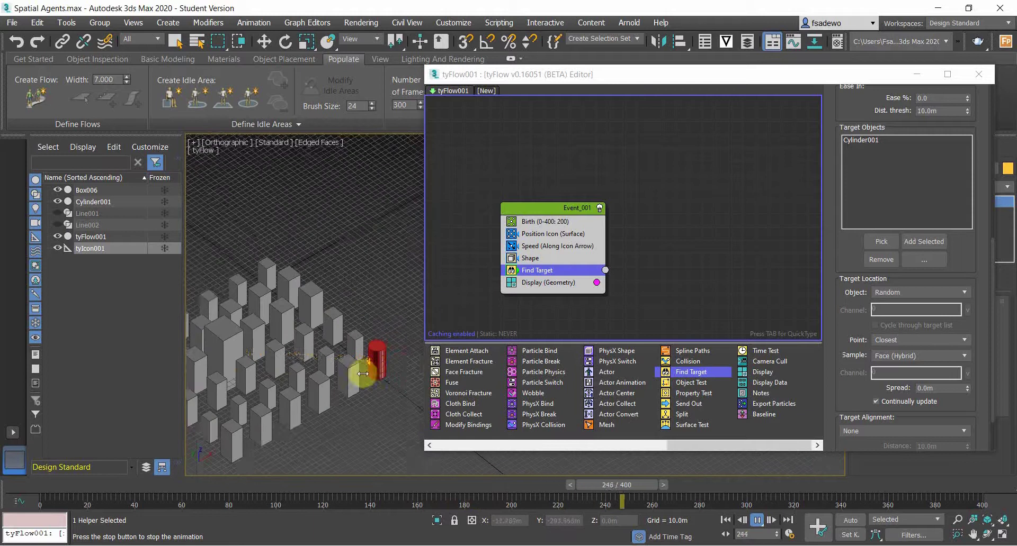
pyautogui.moveTo(320, 366); pyautogui.dragTo(354, 393, button='middle')
pyautogui.scroll(5, 409, 363)
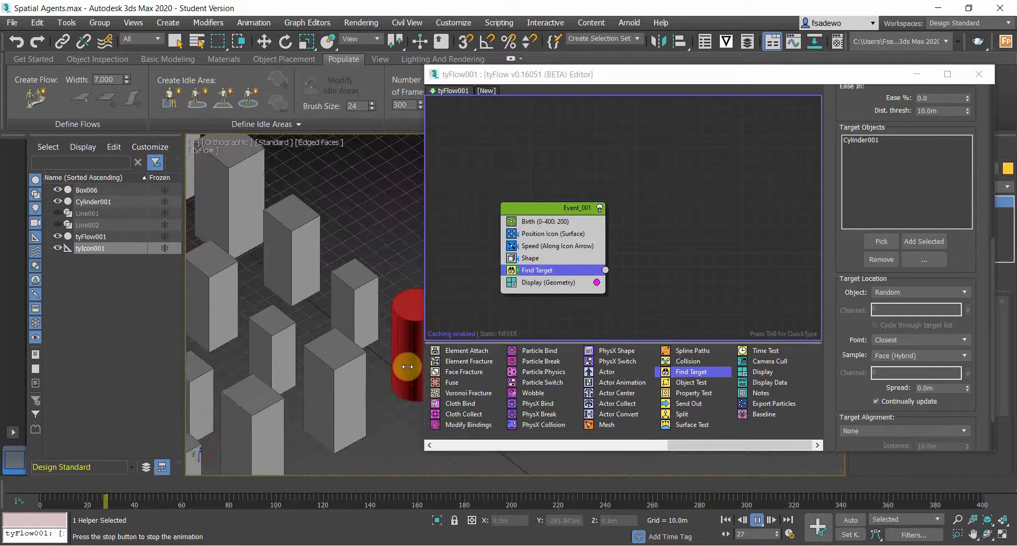
pyautogui.moveTo(405, 357); pyautogui.dragTo(408, 346, button='middle')
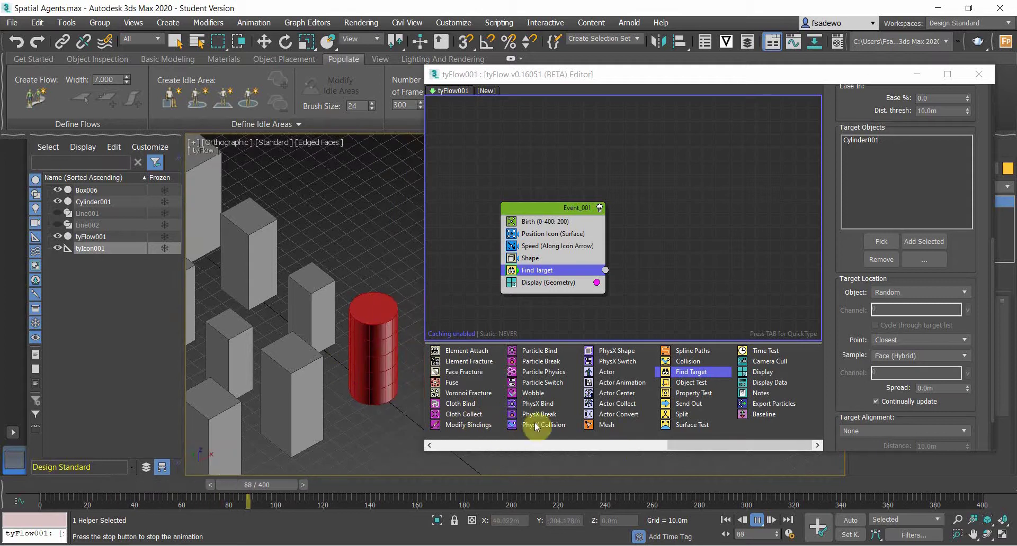
pyautogui.moveTo(538, 431); pyautogui.dragTo(563, 281)
# - Pick the red cylinder as the PhysX collider and set Hull Type to Mesh
pyautogui.click(881, 243)
pyautogui.click(390, 320)
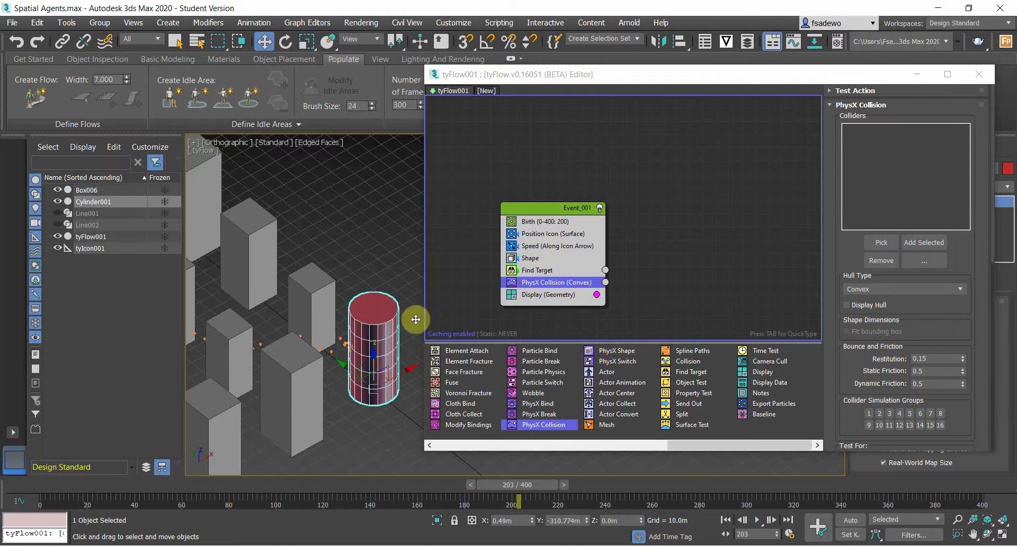
pyautogui.click(869, 289)
pyautogui.click(861, 325)
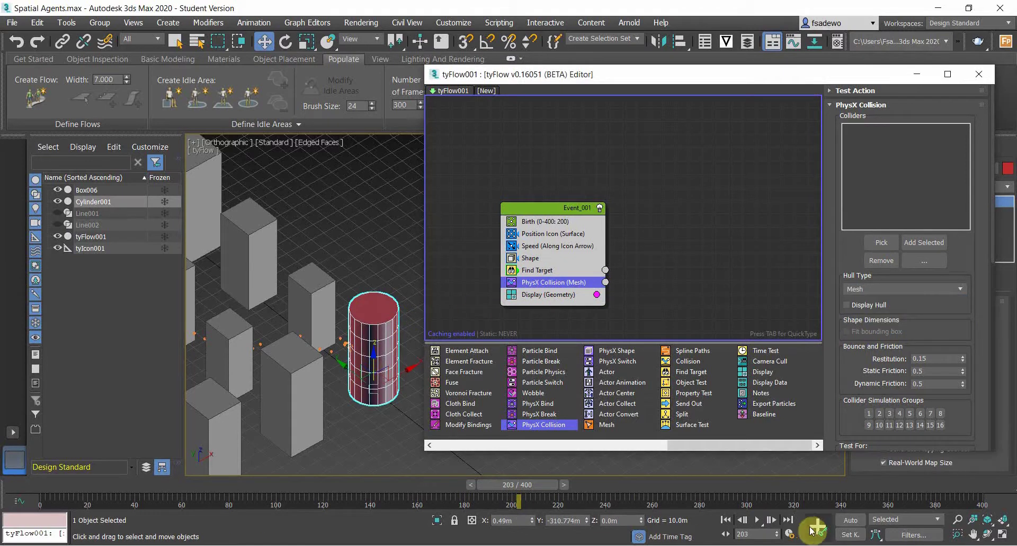
# - Play the simulation to check the particles colliding among the blocks
pyautogui.click(757, 521)
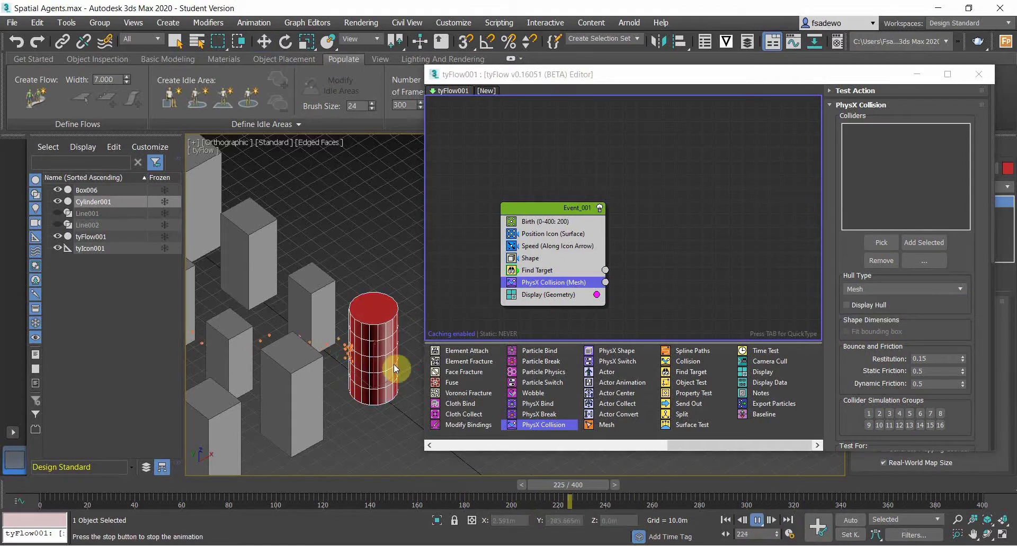
pyautogui.scroll(-5, 370, 363)
pyautogui.moveTo(395, 408); pyautogui.dragTo(361, 364, button='middle')
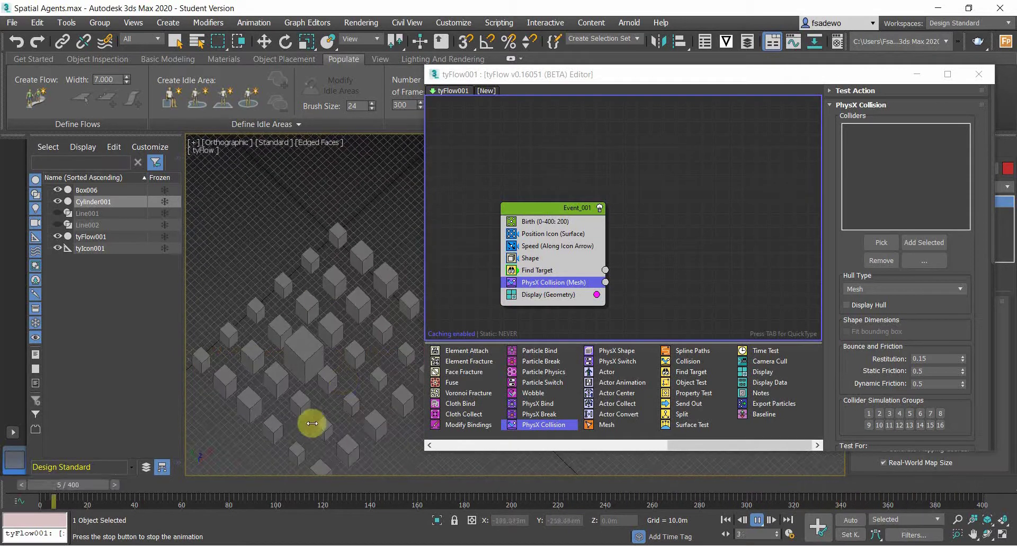
pyautogui.moveTo(313, 424); pyautogui.dragTo(345, 381, button='middle')
pyautogui.scroll(2, 280, 333)
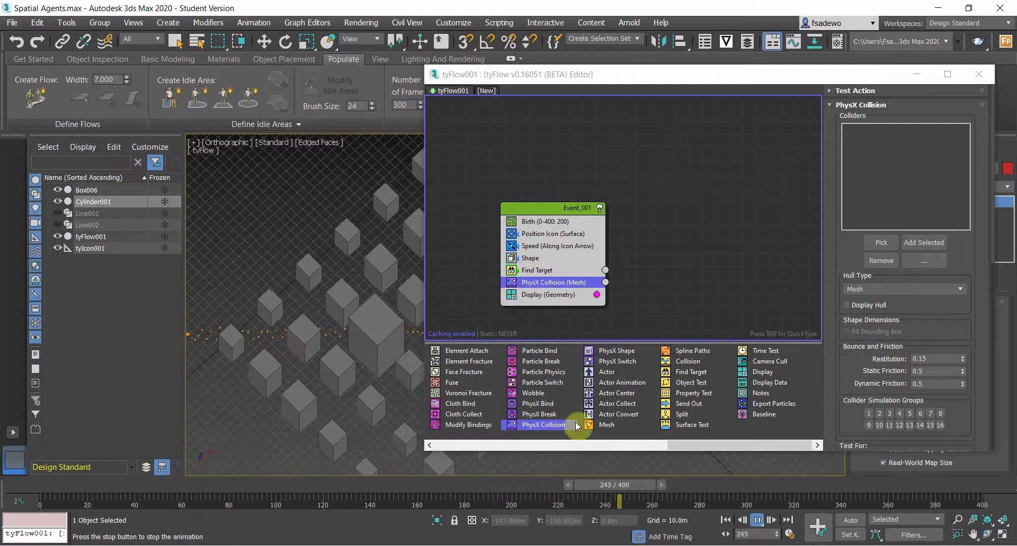
# - Insert a Collision operator between Shape and Find Target and move the Event_001 node up-right
pyautogui.click(757, 521)
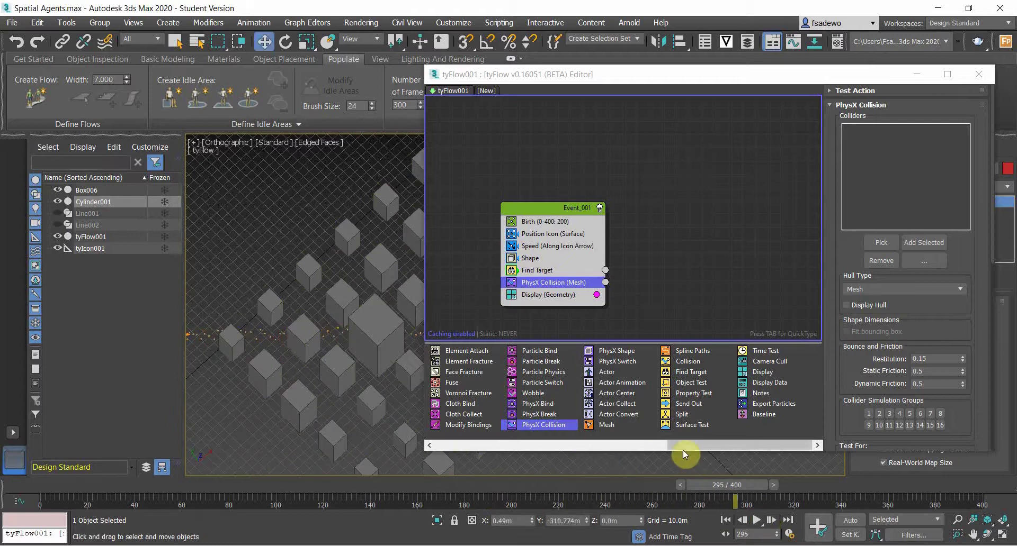
pyautogui.moveTo(687, 362); pyautogui.dragTo(690, 358)
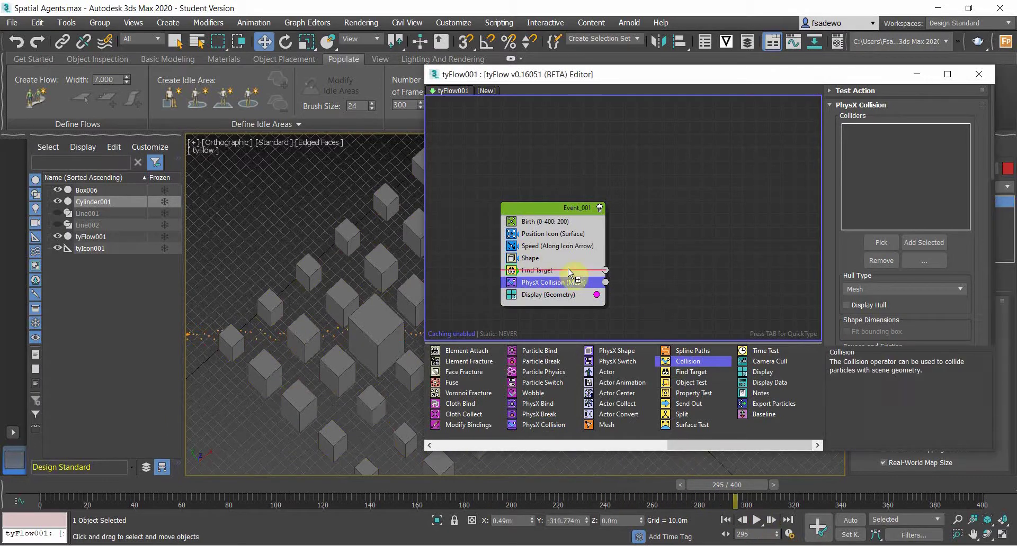
pyautogui.moveTo(559, 266); pyautogui.dragTo(558, 263)
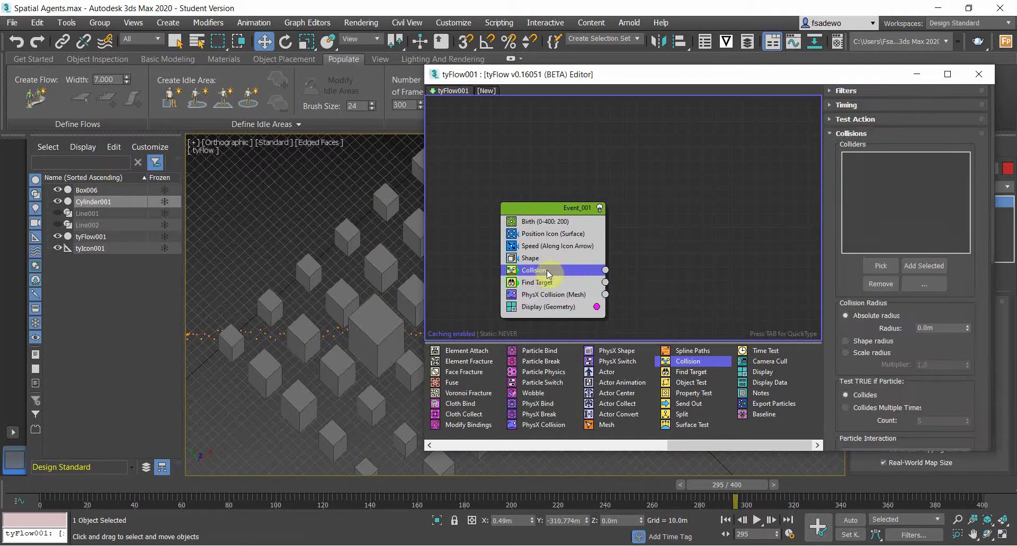
pyautogui.moveTo(549, 212); pyautogui.dragTo(591, 167)
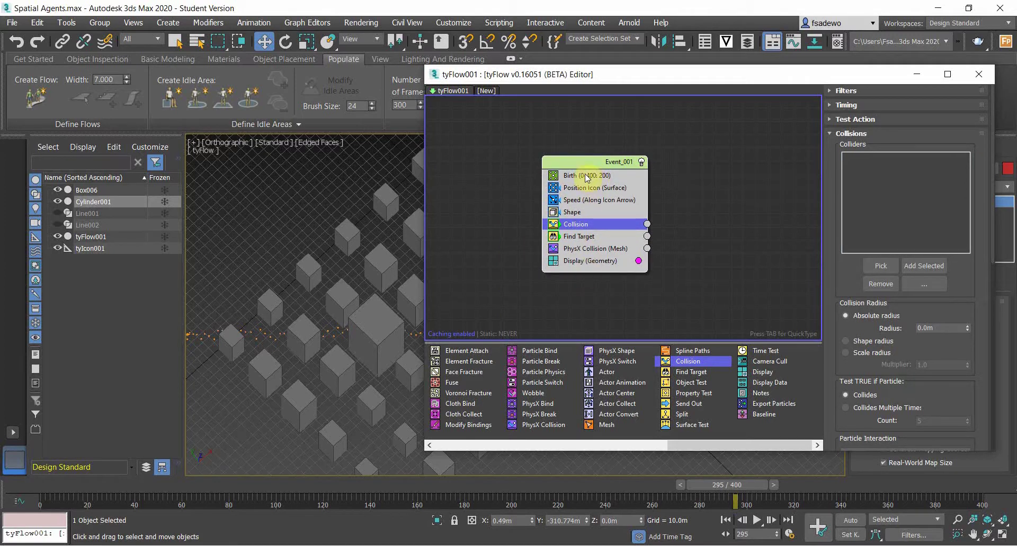
# - Review the Birth, Position Icon, Speed, Shape and Collision operator settings in turn
pyautogui.click(584, 175)
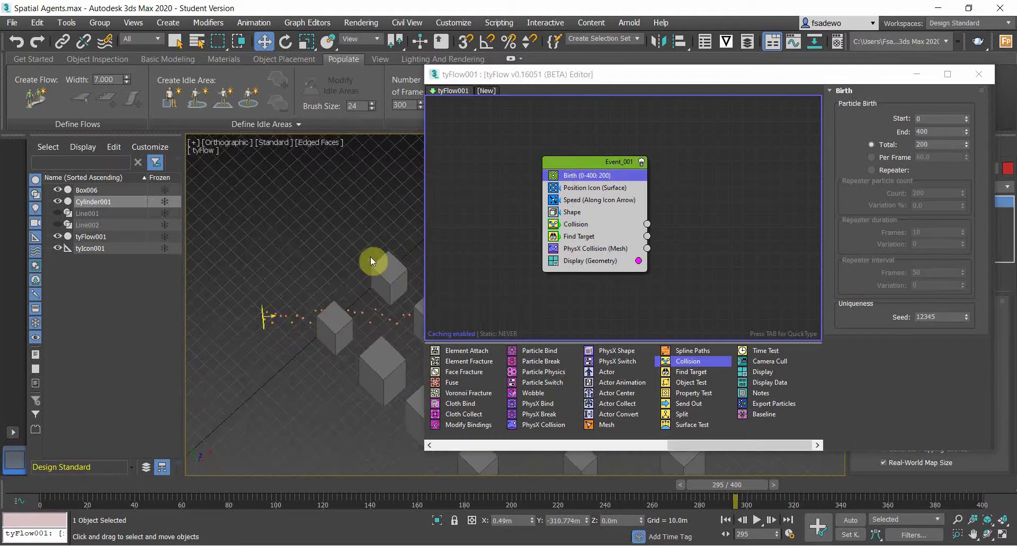
pyautogui.click(571, 187)
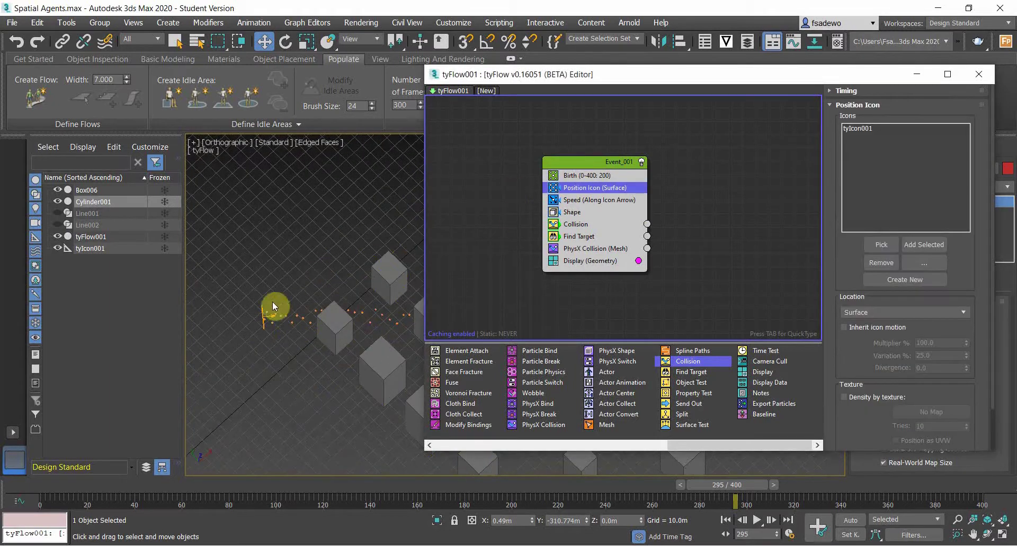
pyautogui.click(614, 201)
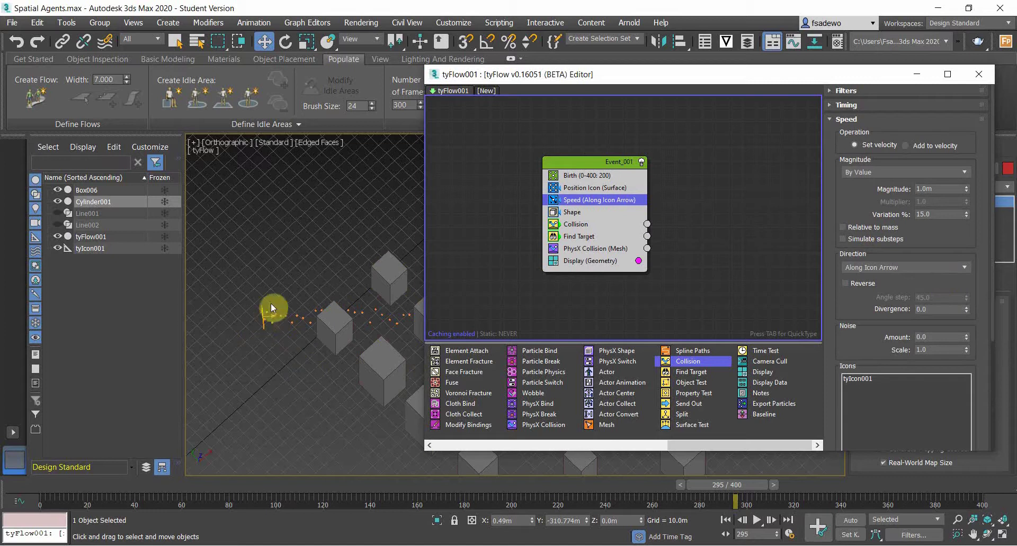
pyautogui.click(578, 214)
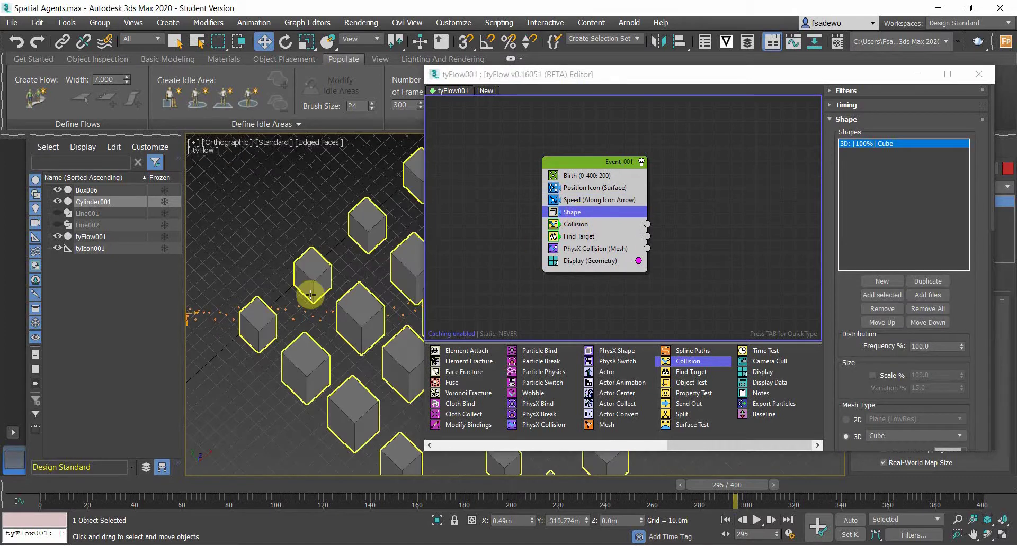
pyautogui.scroll(-3, 329, 303)
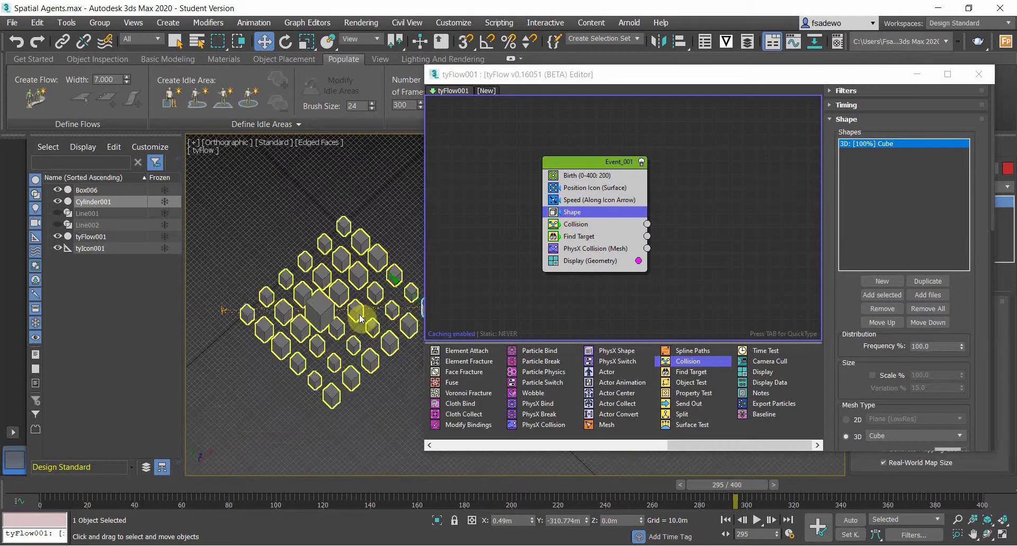
pyautogui.click(595, 224)
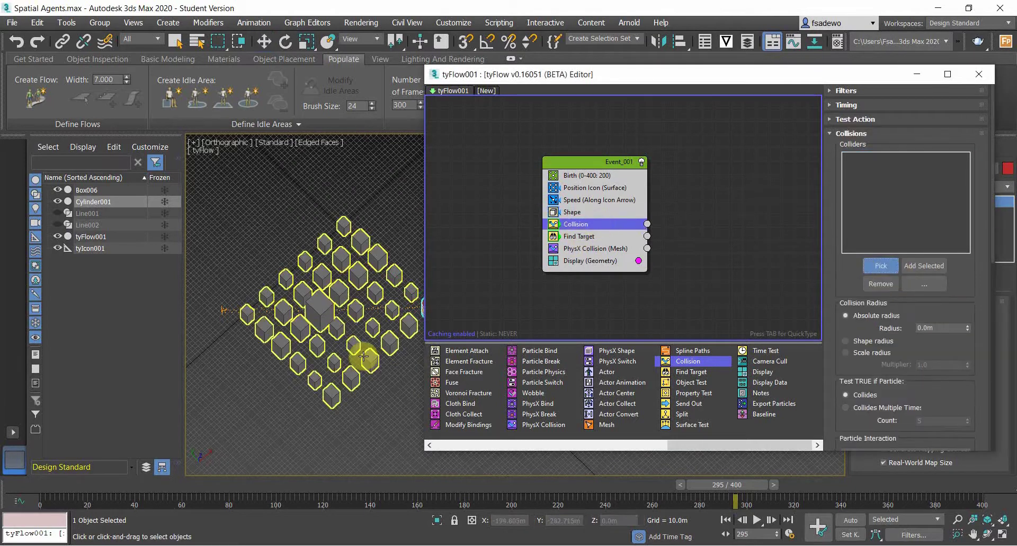
# - Add Box006 as a collider with a collision radius of 2.0m
pyautogui.click(279, 351)
pyautogui.scroll(2, 377, 320)
pyautogui.moveTo(377, 319); pyautogui.dragTo(381, 342, button='middle')
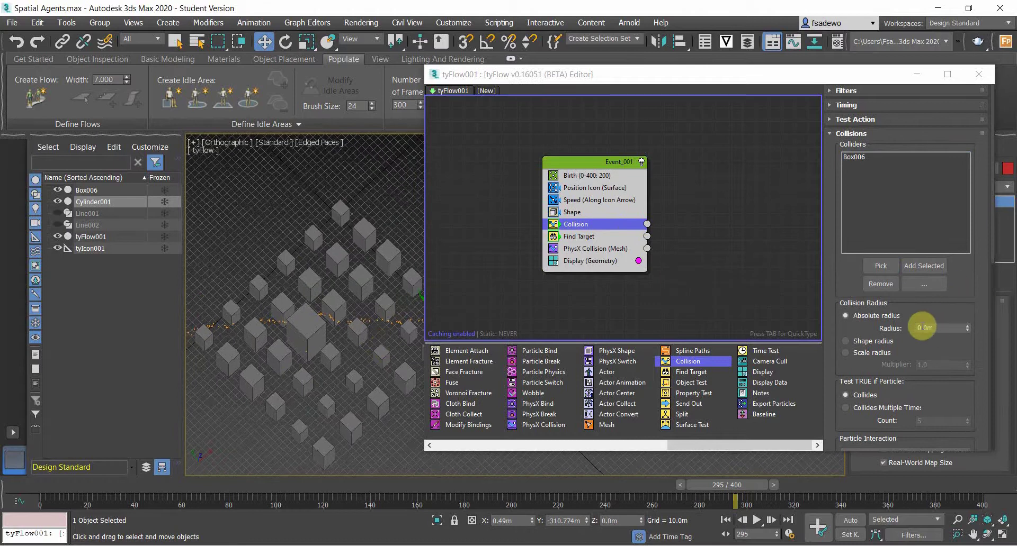
pyautogui.doubleClick(918, 328)
pyautogui.write('2')
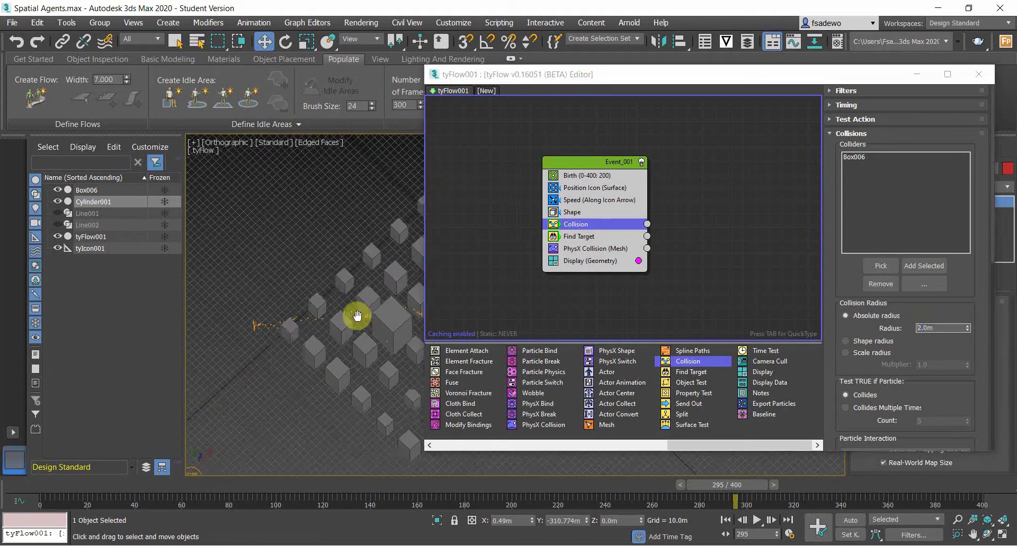
# - Select tyIcon001 and orbit the view to a lower angle
pyautogui.click(206, 334)
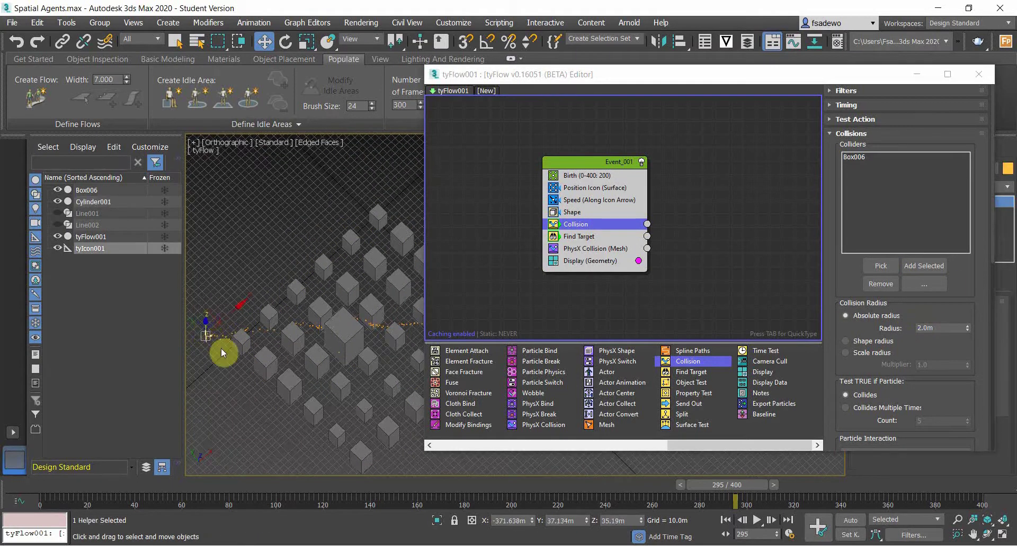
pyautogui.keyDown('alt'); pyautogui.moveTo(229, 368); pyautogui.dragTo(269, 367, button='middle'); pyautogui.keyUp('alt')
pyautogui.scroll(5, 237, 332)
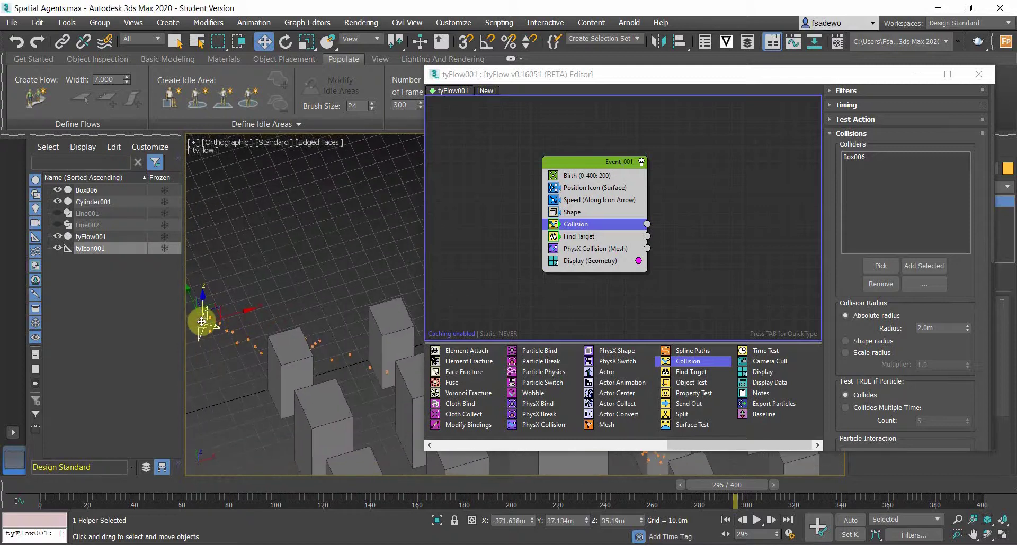
# - Set the Speed operator's magnitude to 4.0m and divergence to 30
pyautogui.click(581, 200)
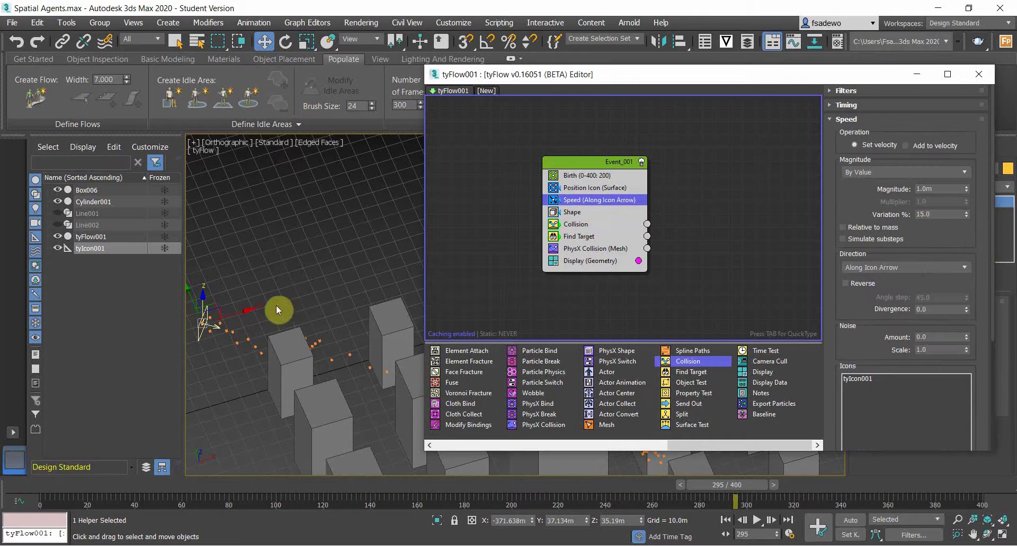
pyautogui.doubleClick(928, 189)
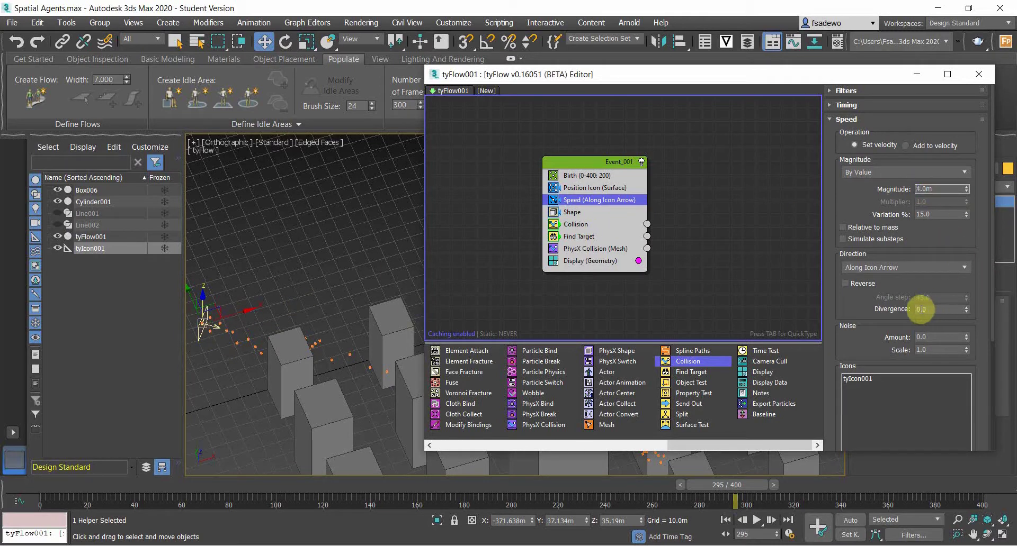
pyautogui.doubleClick(921, 310)
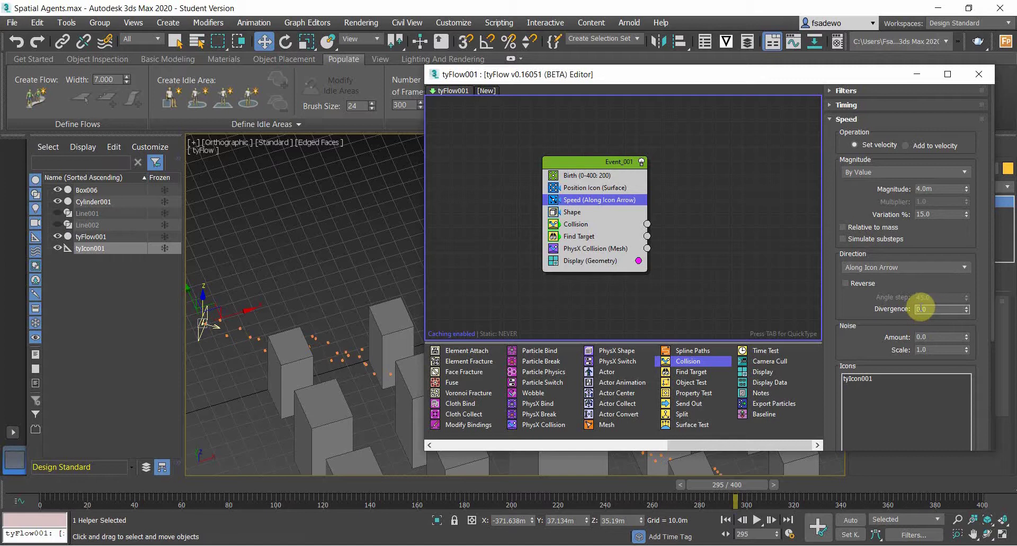
pyautogui.write('20')
pyautogui.press('Return')
pyautogui.scroll(-3, 318, 296)
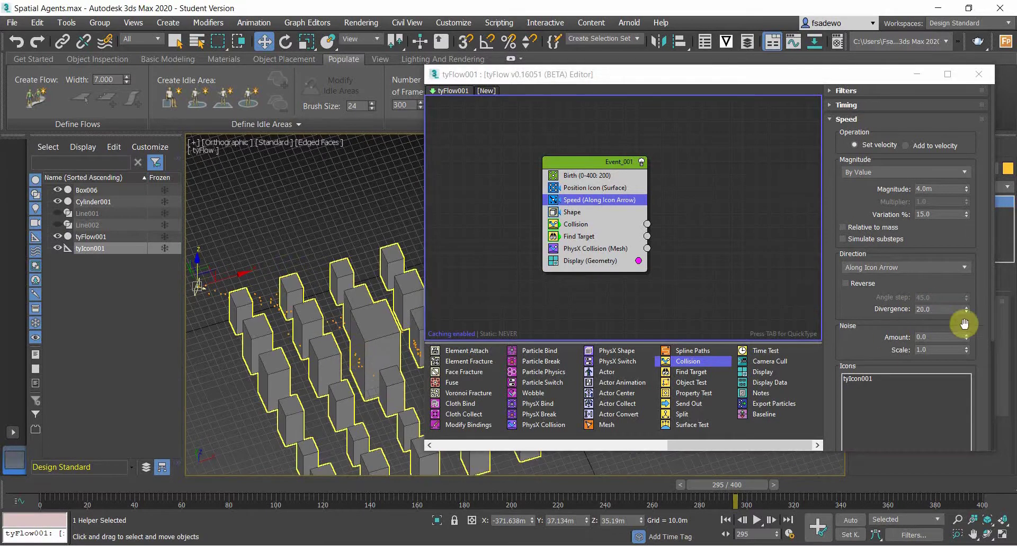
pyautogui.doubleClick(921, 309)
pyautogui.write('30')
pyautogui.press('Return')
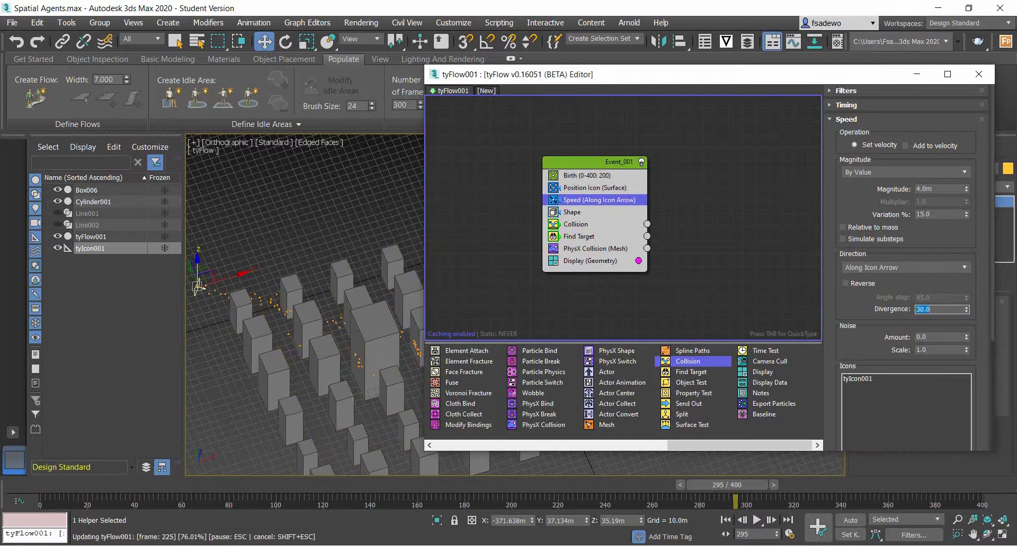
pyautogui.moveTo(992, 274); pyautogui.dragTo(985, 381)
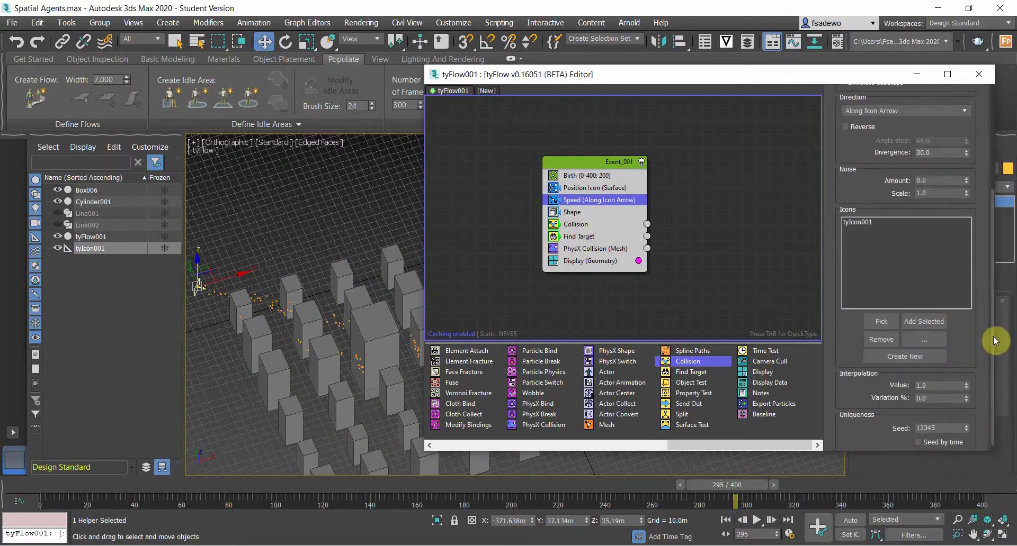
# - Move tyIcon001 along Y to −31.386m so the stream enters the grid elsewhere
pyautogui.keyDown('alt'); pyautogui.moveTo(343, 351); pyautogui.dragTo(250, 303, button='middle'); pyautogui.keyUp('alt')
pyautogui.moveTo(251, 302); pyautogui.dragTo(316, 374)
pyautogui.keyDown('alt'); pyautogui.moveTo(316, 373); pyautogui.dragTo(324, 344, button='middle'); pyautogui.keyUp('alt')
pyautogui.scroll(2, 324, 345)
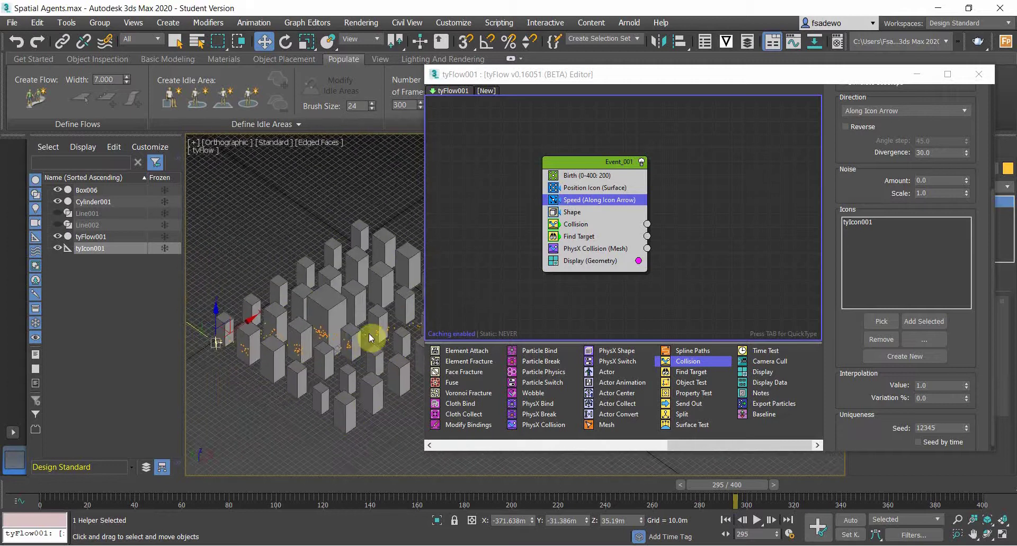
# - Preview the particle animation until frame 152, then bring back the tyFlow editor with Move active
pyautogui.click(925, 81)
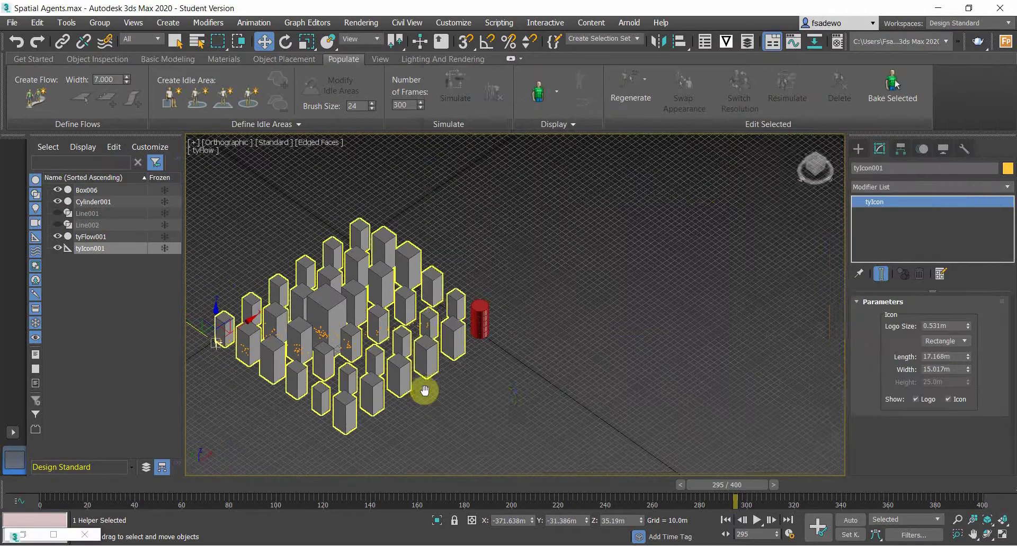
pyautogui.scroll(-1, 518, 404)
pyautogui.scroll(2, 503, 424)
pyautogui.moveTo(504, 424); pyautogui.dragTo(728, 408, button='middle')
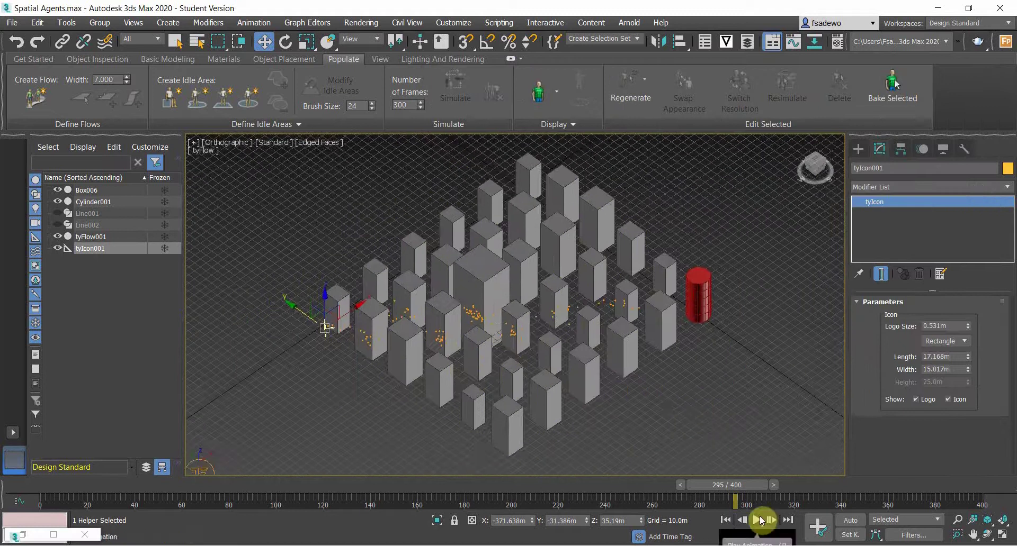
pyautogui.click(760, 520)
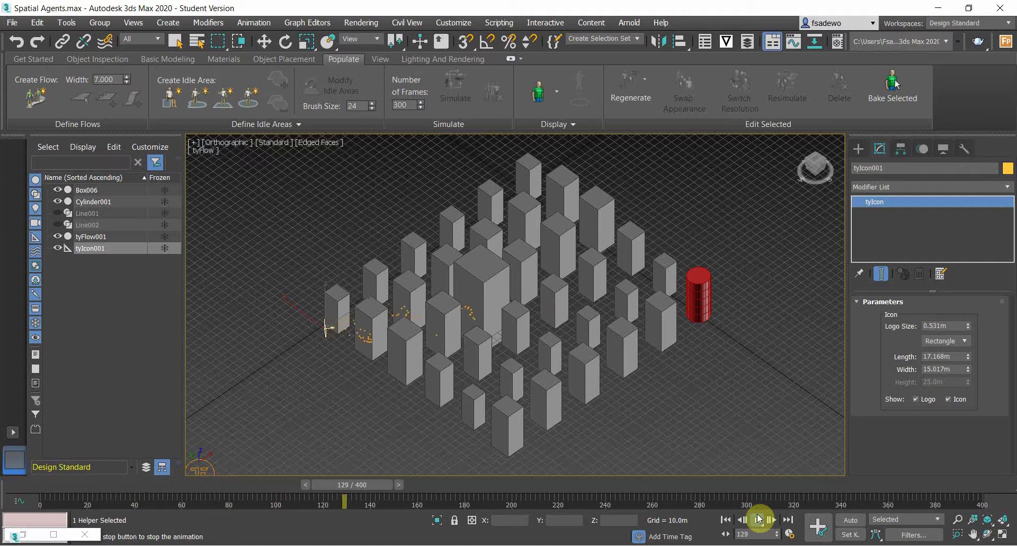
pyautogui.click(758, 519)
pyautogui.press('w')
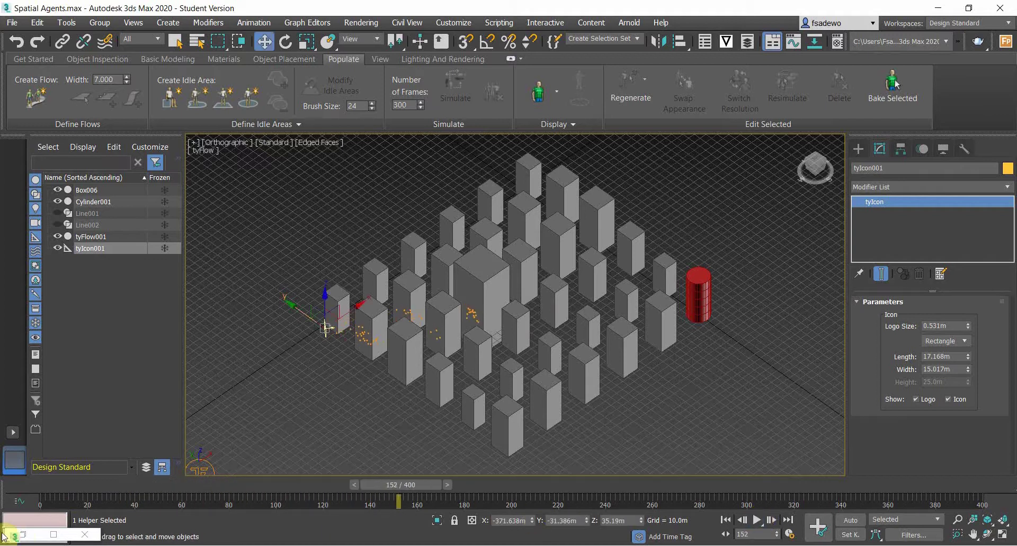
pyautogui.click(56, 536)
# - Add a Mesh (TriMesh (Render)) operator above Display in Event_001, then minimize the tyFlow editor
pyautogui.moveTo(453, 9); pyautogui.dragTo(351, 80)
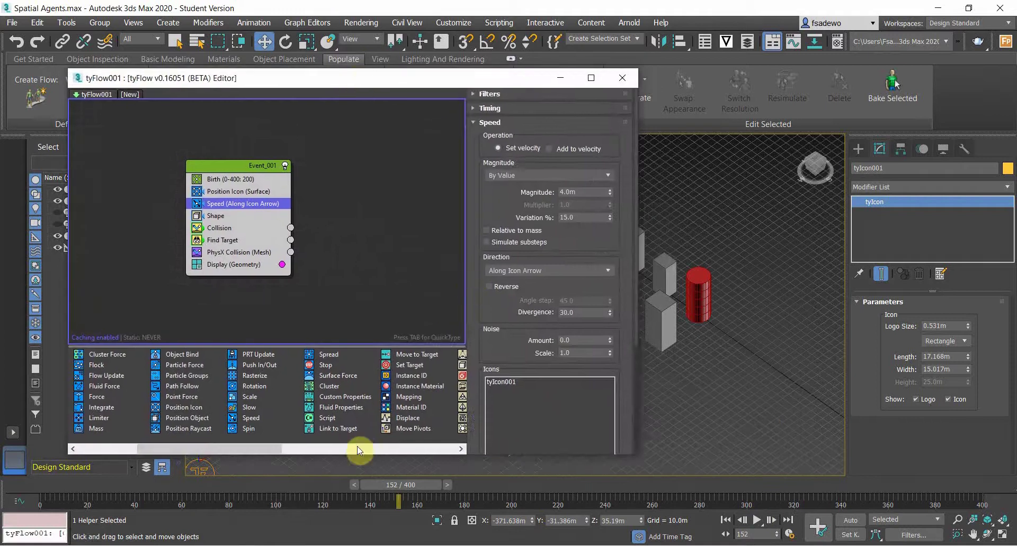
pyautogui.moveTo(293, 450); pyautogui.dragTo(443, 451)
pyautogui.moveTo(249, 428); pyautogui.dragTo(296, 344)
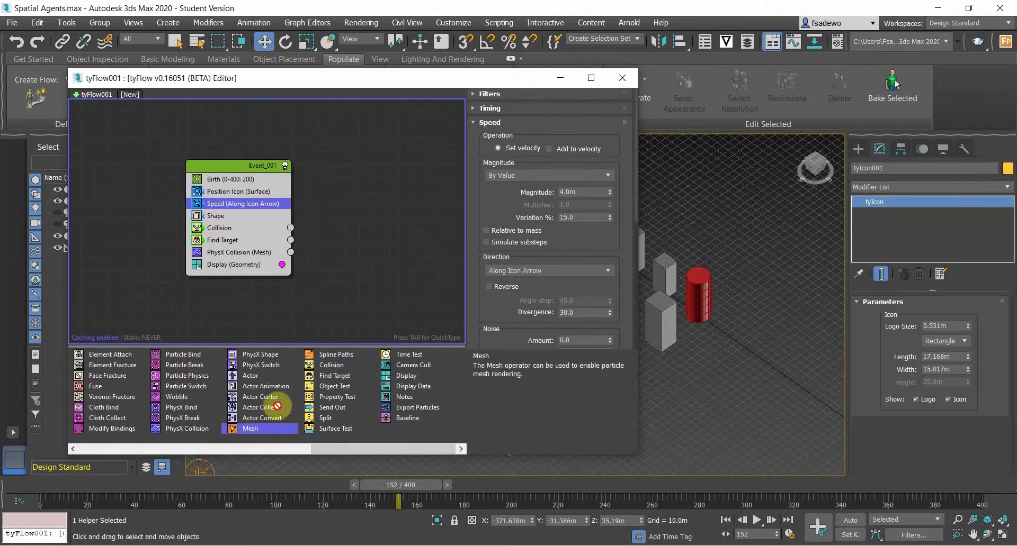
pyautogui.moveTo(245, 263); pyautogui.dragTo(247, 264)
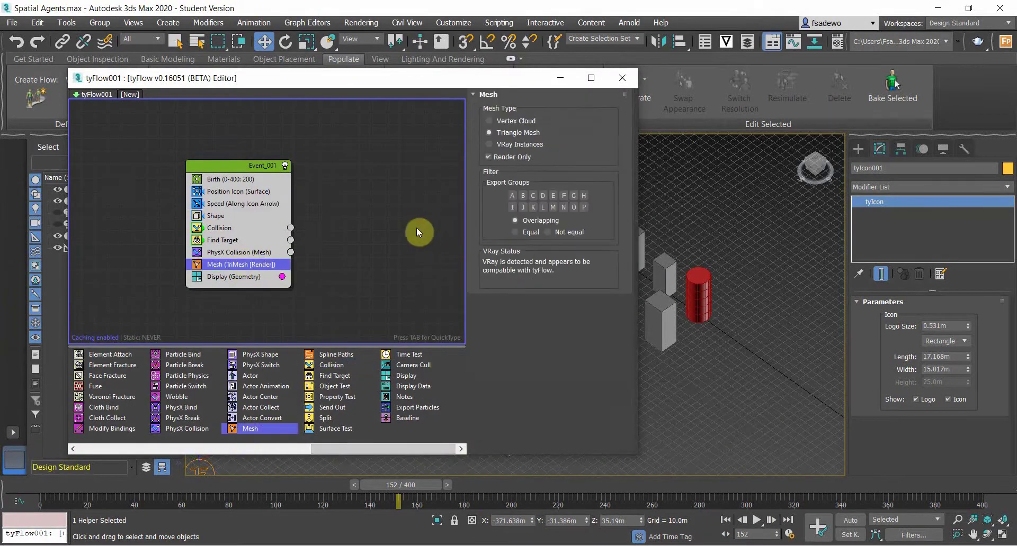
pyautogui.moveTo(413, 236); pyautogui.dragTo(337, 237, button='middle')
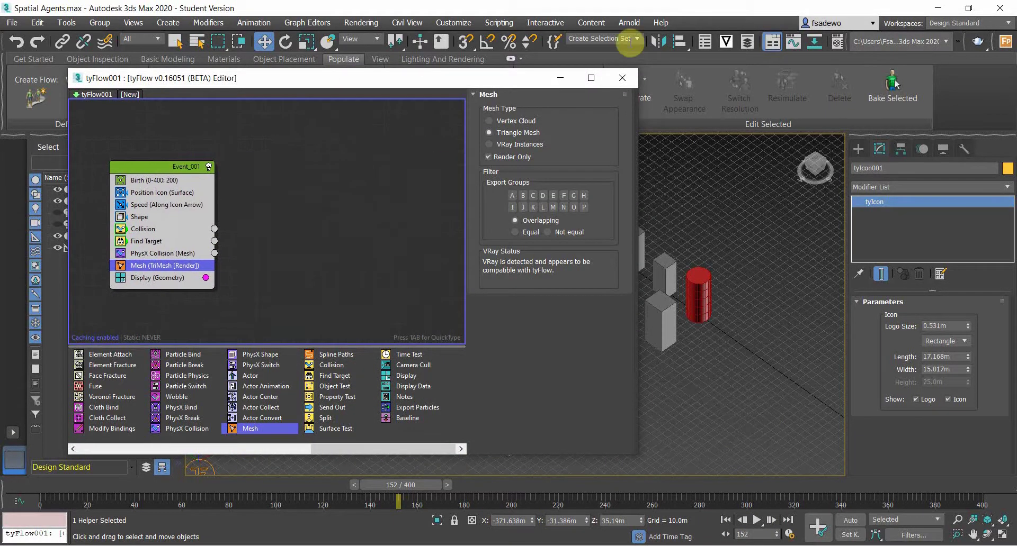
pyautogui.click(564, 81)
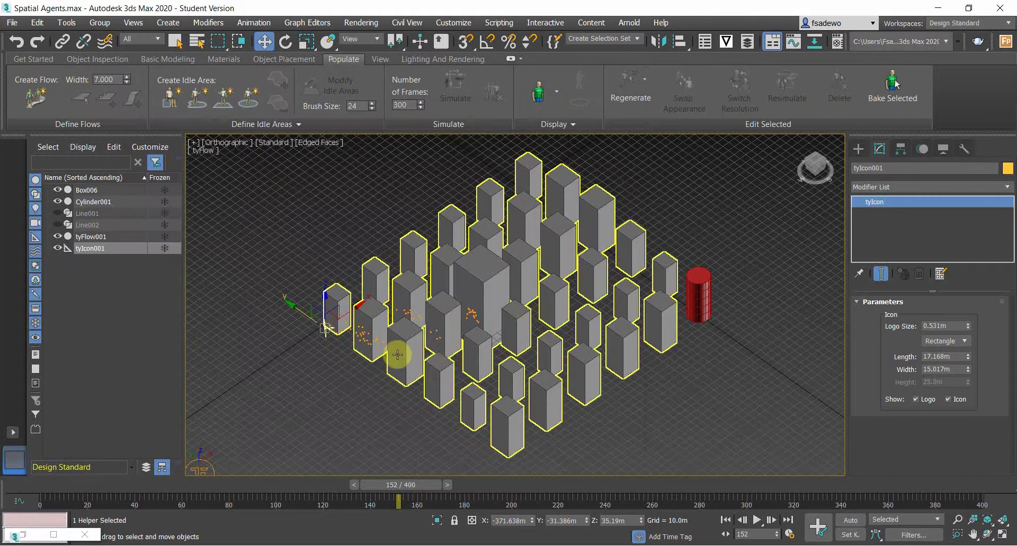
pyautogui.moveTo(697, 345); pyautogui.dragTo(686, 345, button='middle')
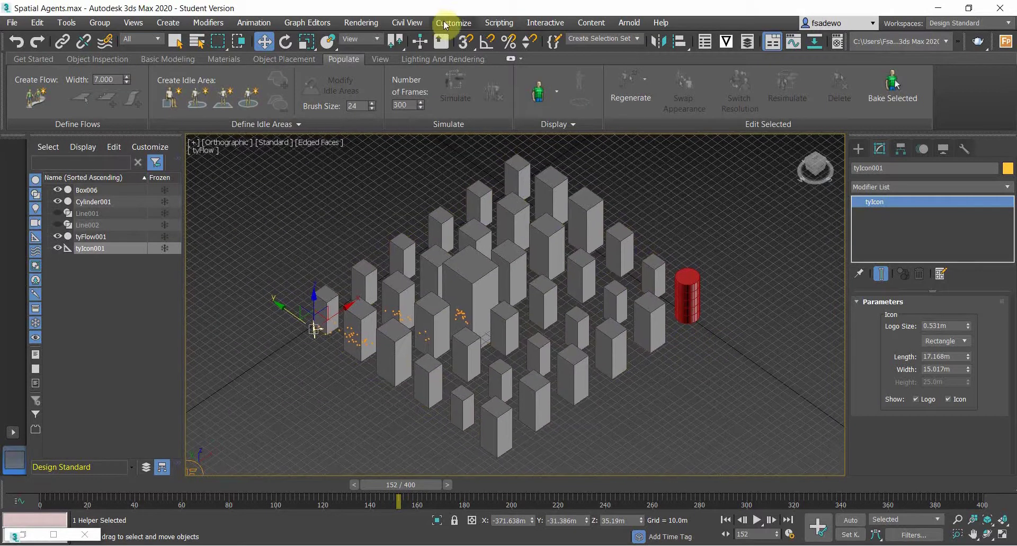
# - Render the animation with Scanline from Render Setup, overwriting the existing Agents.avi
pyautogui.click(361, 22)
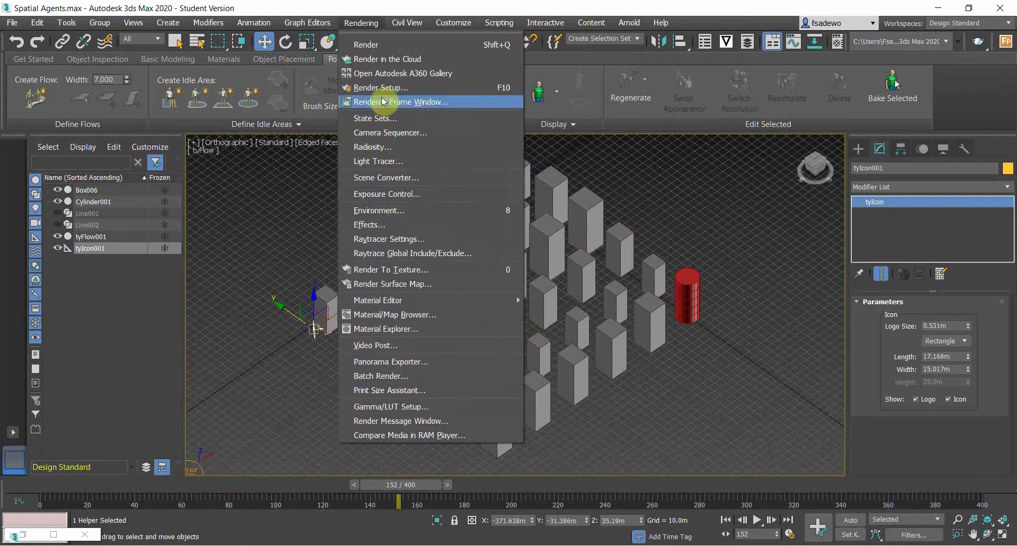
pyautogui.click(497, 135)
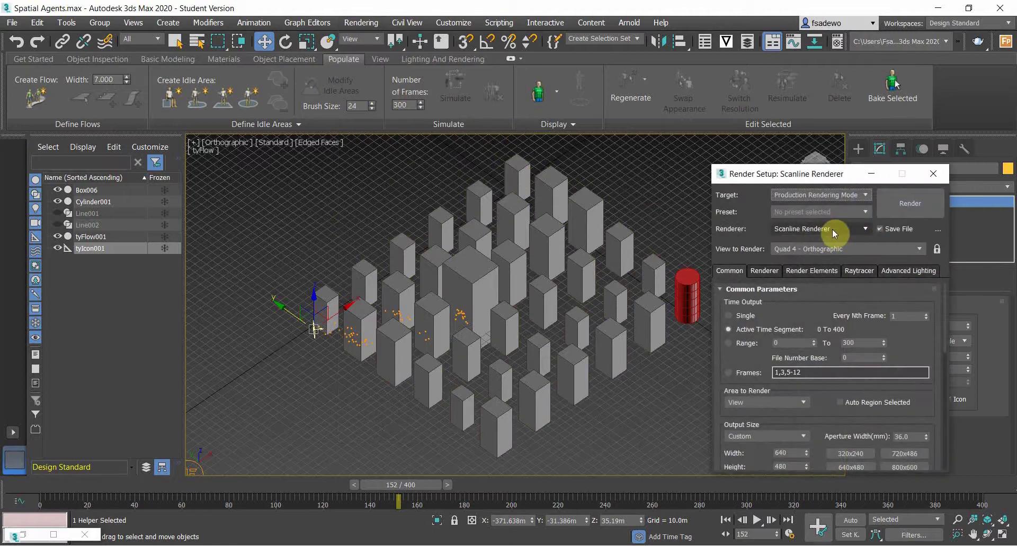
pyautogui.click(908, 208)
pyautogui.click(488, 296)
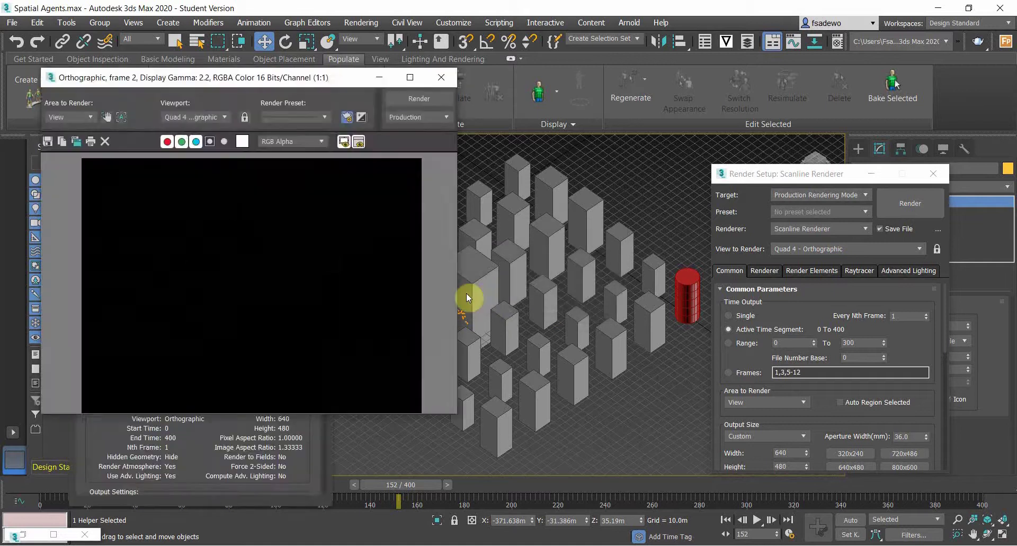
pyautogui.scroll(1, 155, 298)
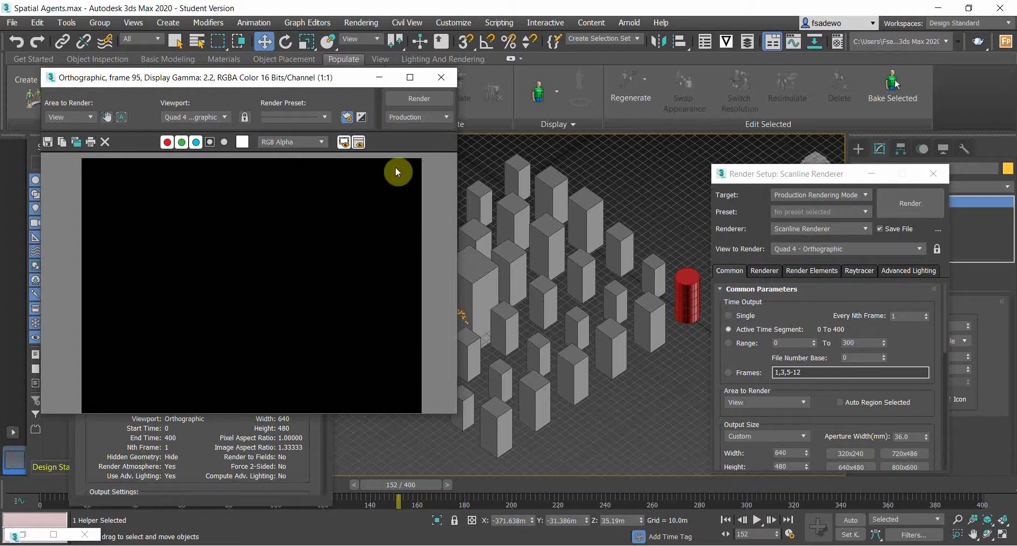
# - Cancel the Agents.avi render, then replay the particle animation in the viewport
pyautogui.click(434, 80)
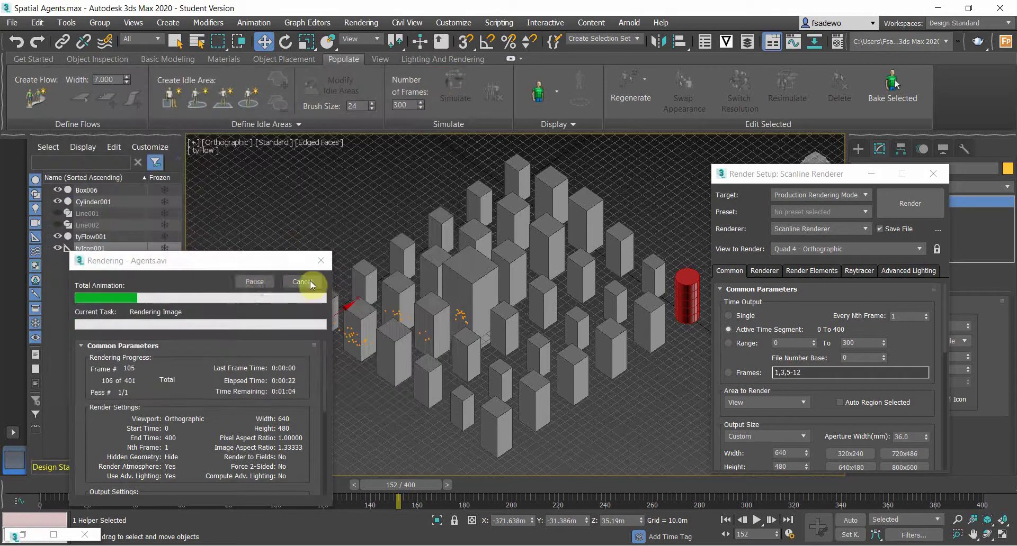
pyautogui.click(294, 281)
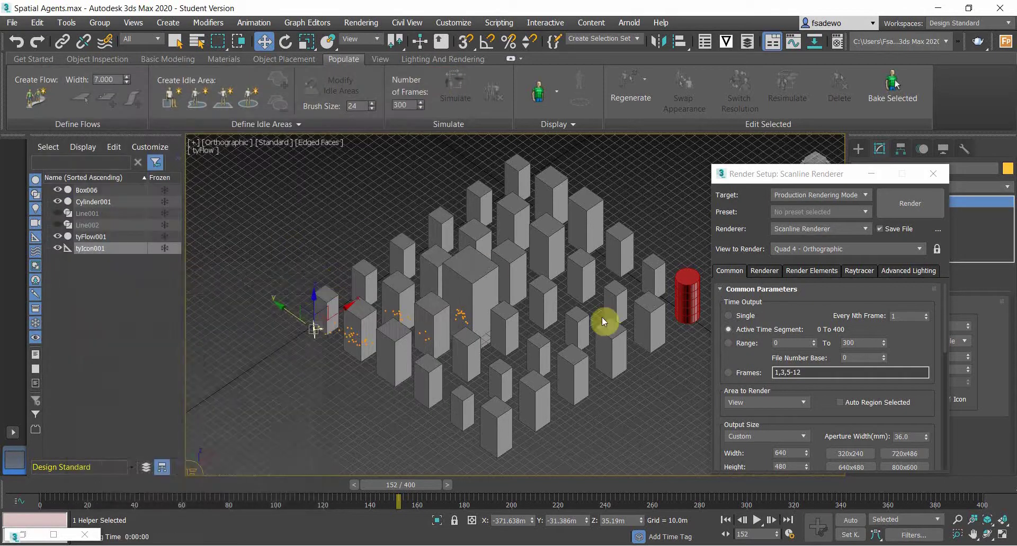
pyautogui.click(757, 522)
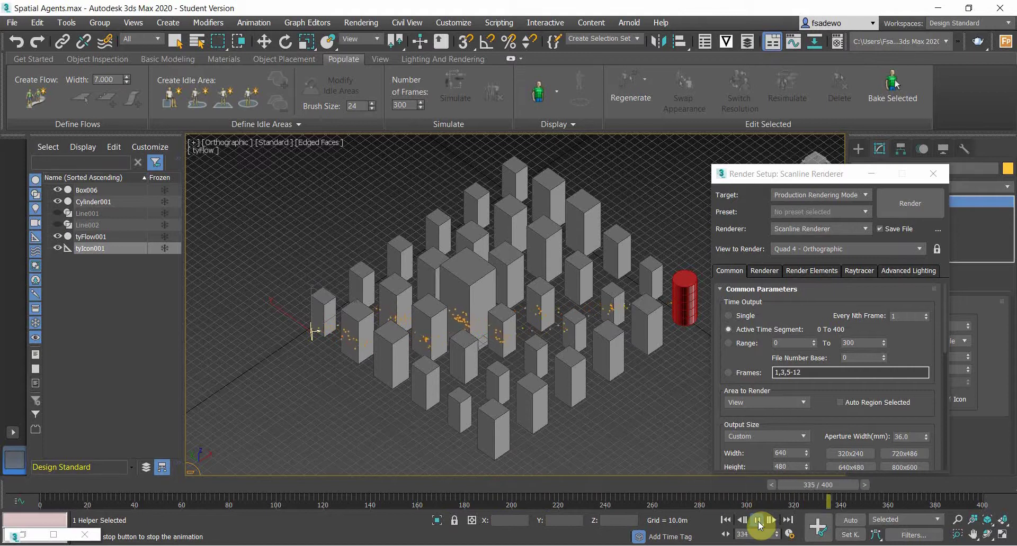
pyautogui.moveTo(621, 421); pyautogui.dragTo(500, 341, button='middle')
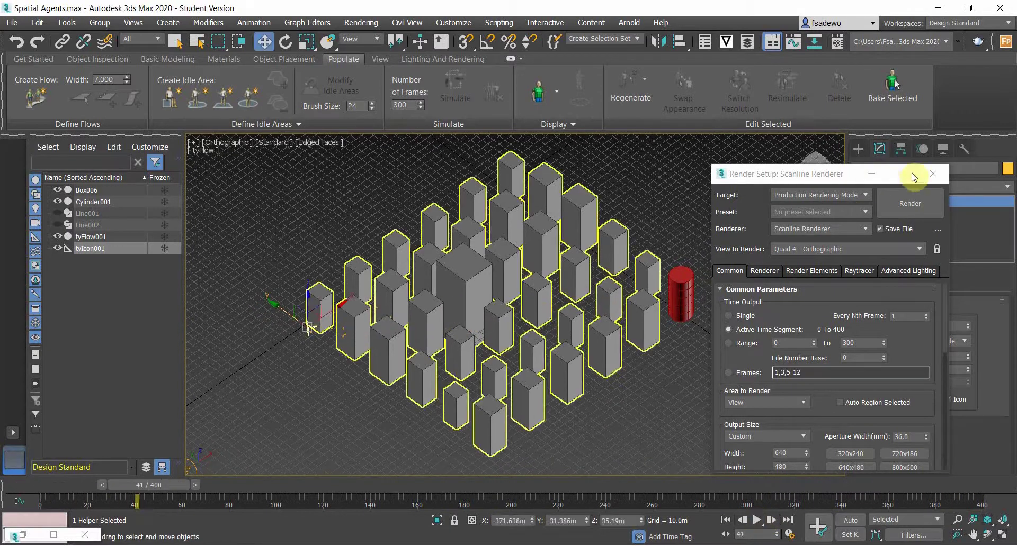